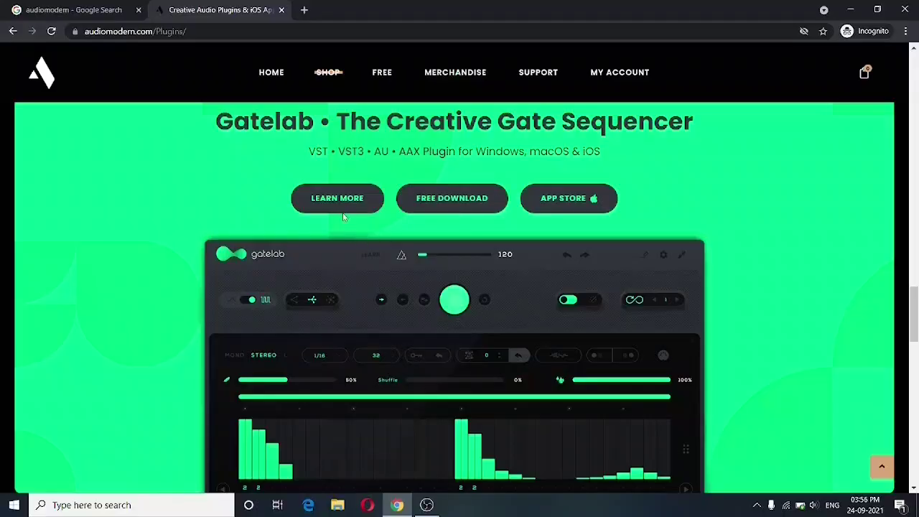
Step: Get the free Gatelab plugin and download its zip from the account's Downloads page
{"action": "left_click", "coordinate": [448, 209]}
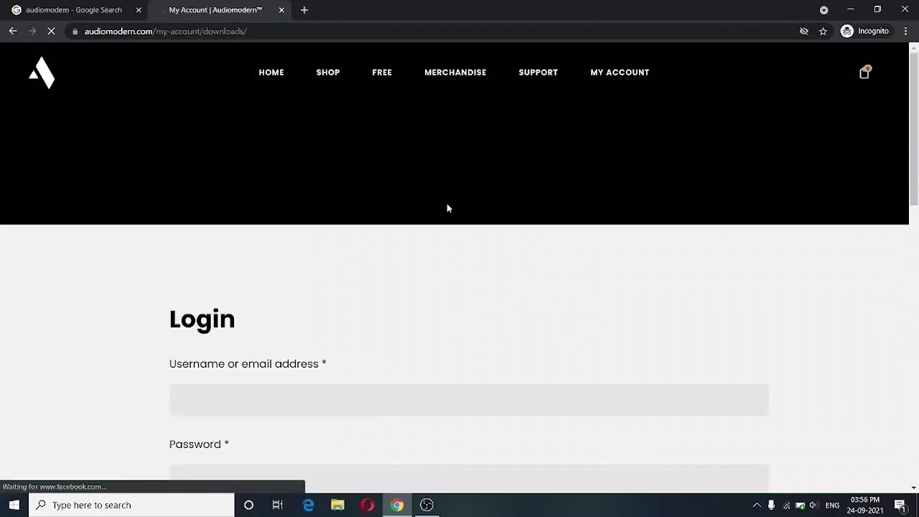
{"action": "scroll", "coordinate": [448, 208], "scroll_direction": "down", "scroll_amount": 3}
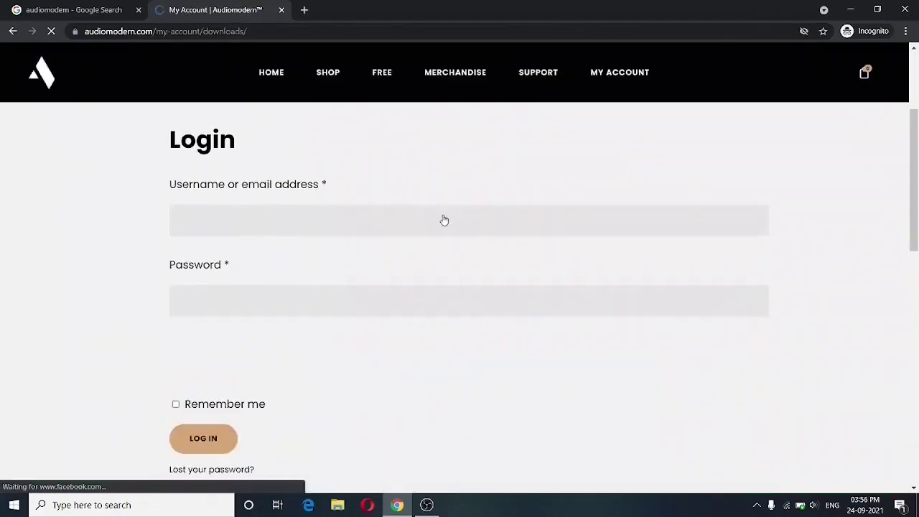
{"action": "scroll", "coordinate": [314, 304], "scroll_direction": "down", "scroll_amount": 3}
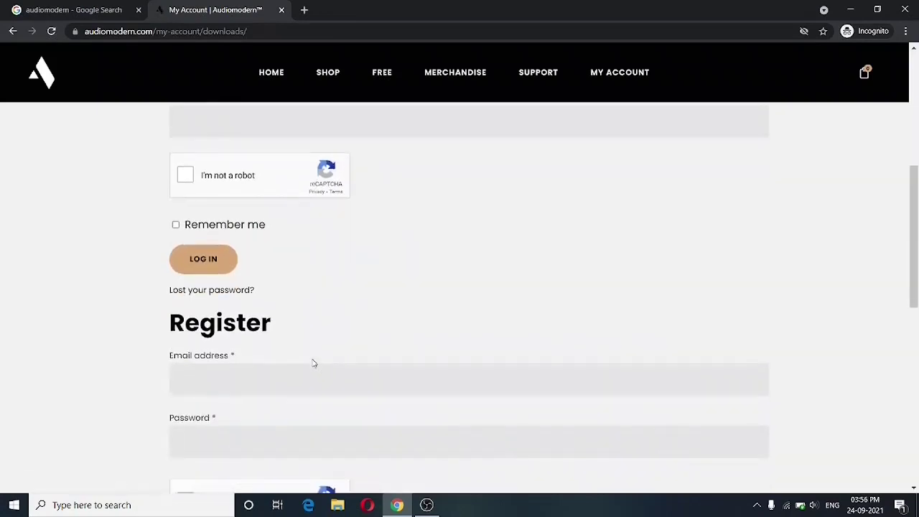
{"action": "scroll", "coordinate": [314, 363], "scroll_direction": "down", "scroll_amount": 3}
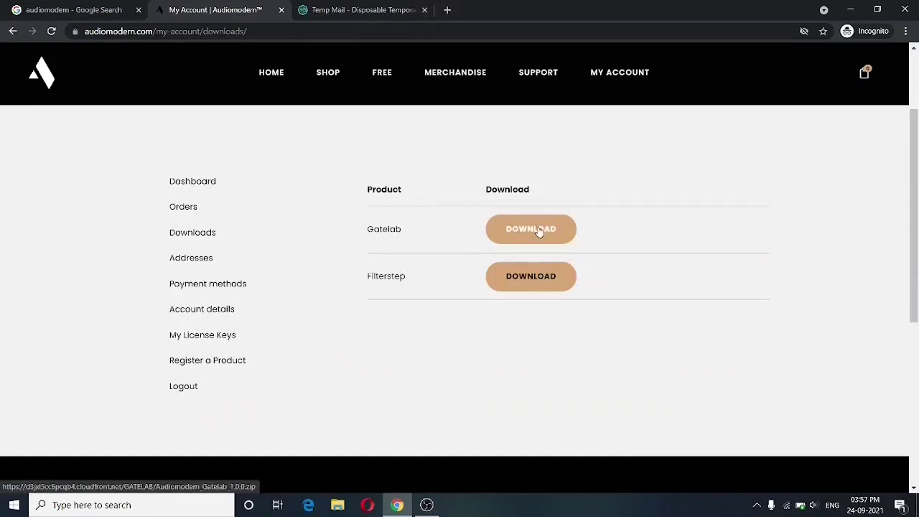
{"action": "left_click", "coordinate": [537, 228]}
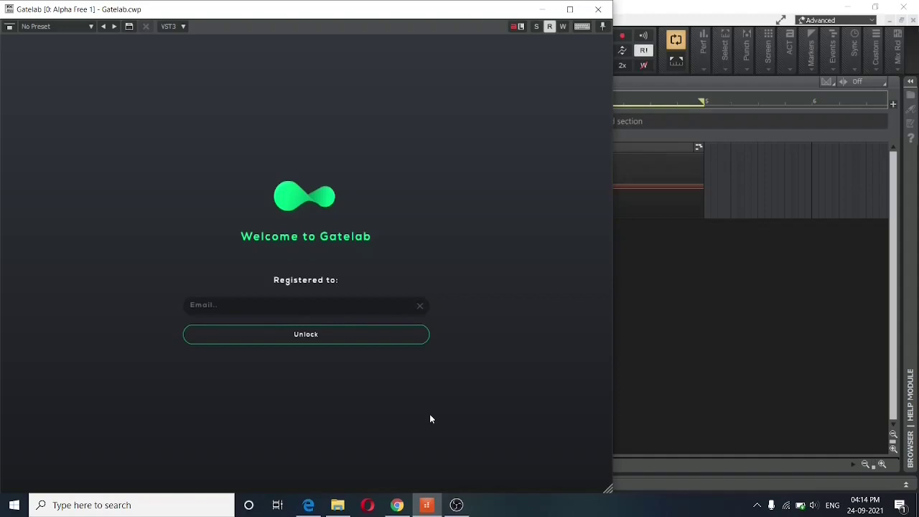
Step: Unlock Gatelab with the registered e-mail and finish the authorization
{"action": "left_click", "coordinate": [324, 337]}
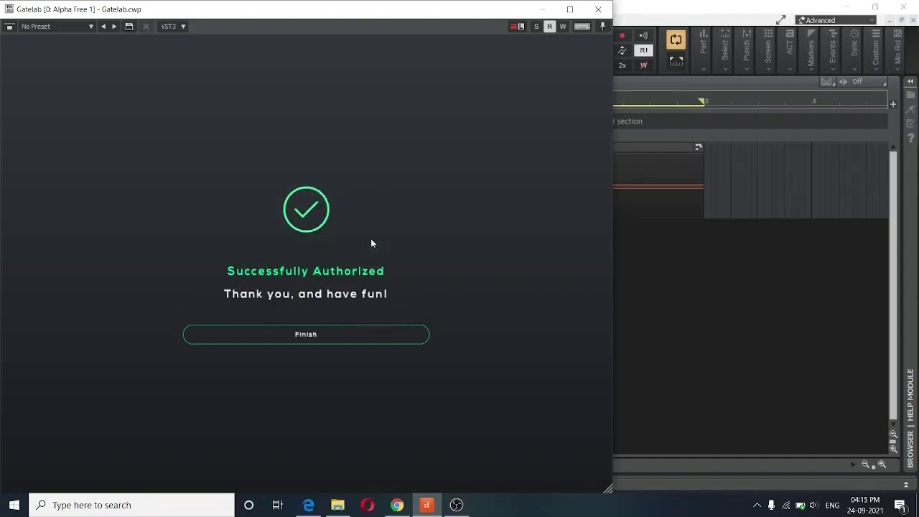
{"action": "left_click", "coordinate": [311, 335]}
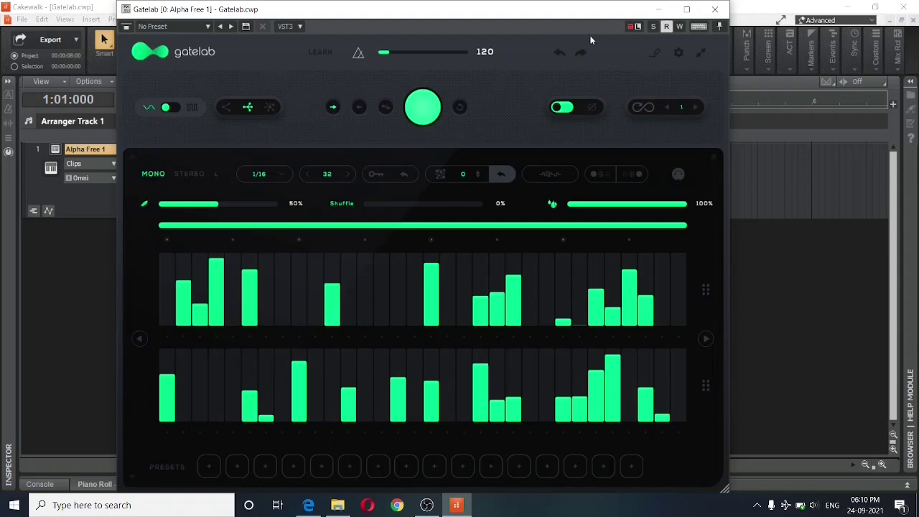
Step: Shrink and enlarge the Gatelab window, then drag it to a medium size
{"action": "left_click", "coordinate": [700, 53]}
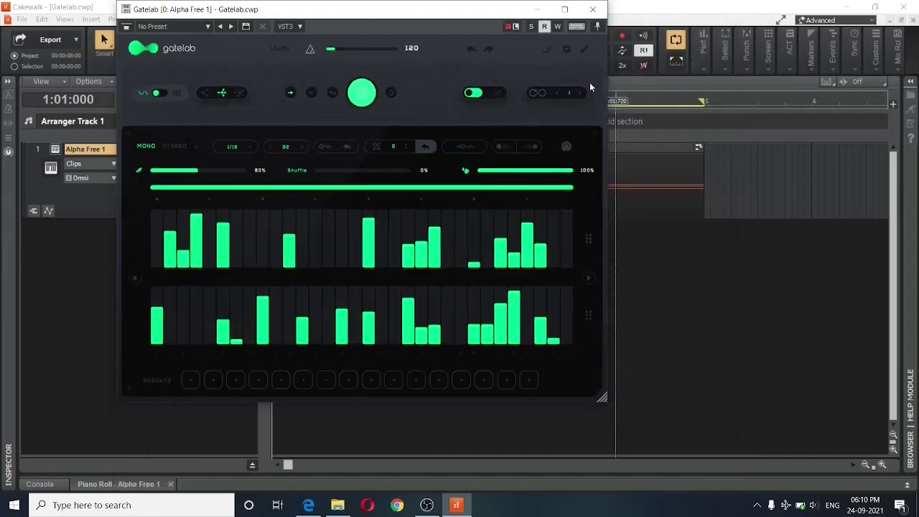
{"action": "left_click", "coordinate": [584, 48]}
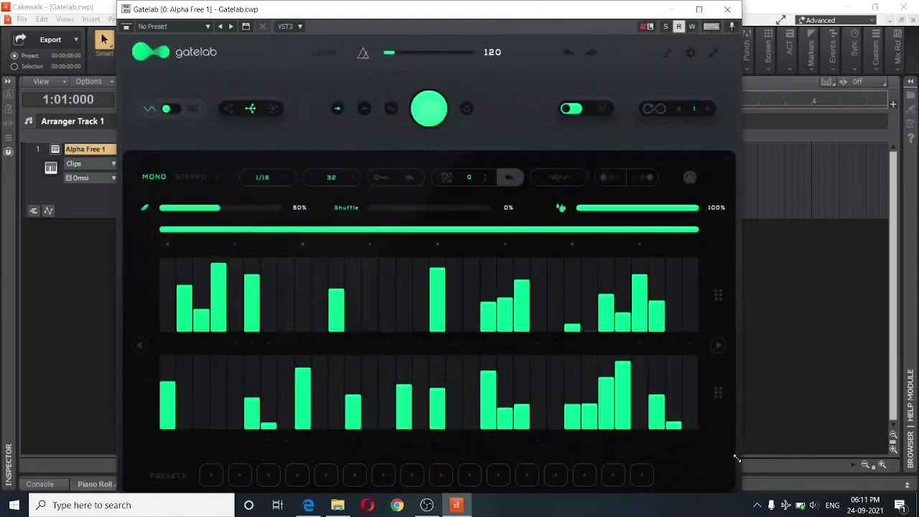
{"action": "left_click_drag", "start_coordinate": [722, 452], "coordinate": [723, 489]}
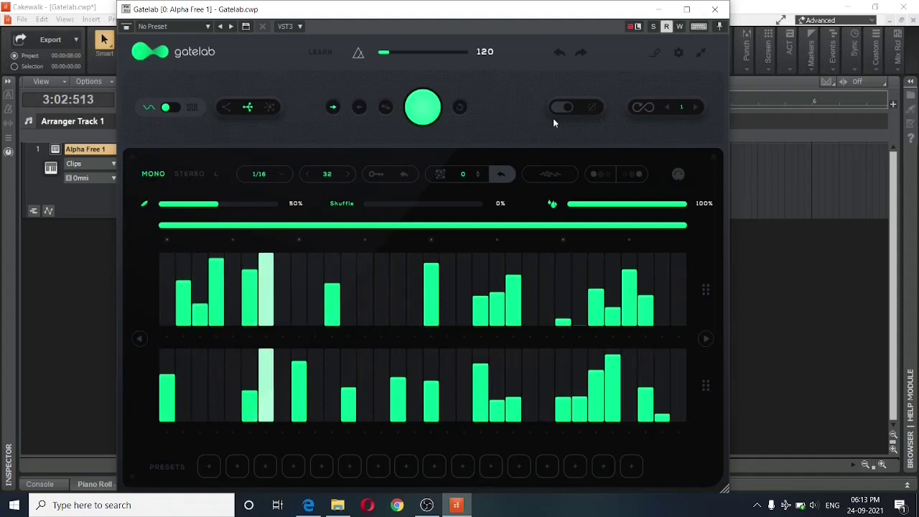
{"action": "key", "text": "space"}
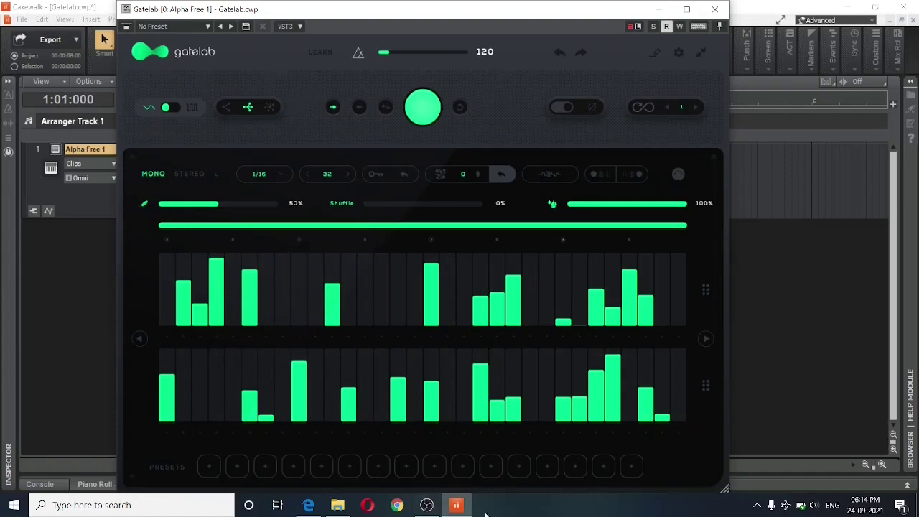
{"action": "left_click", "coordinate": [564, 107]}
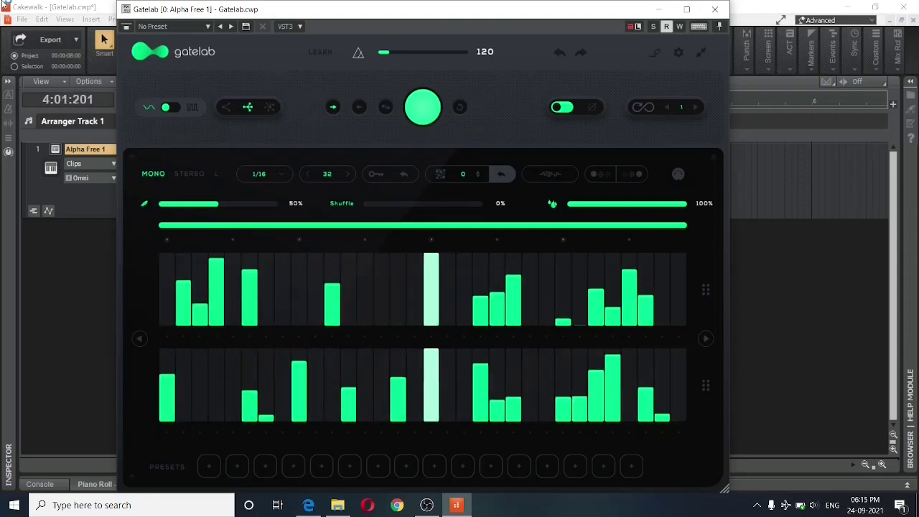
{"action": "key", "text": "space"}
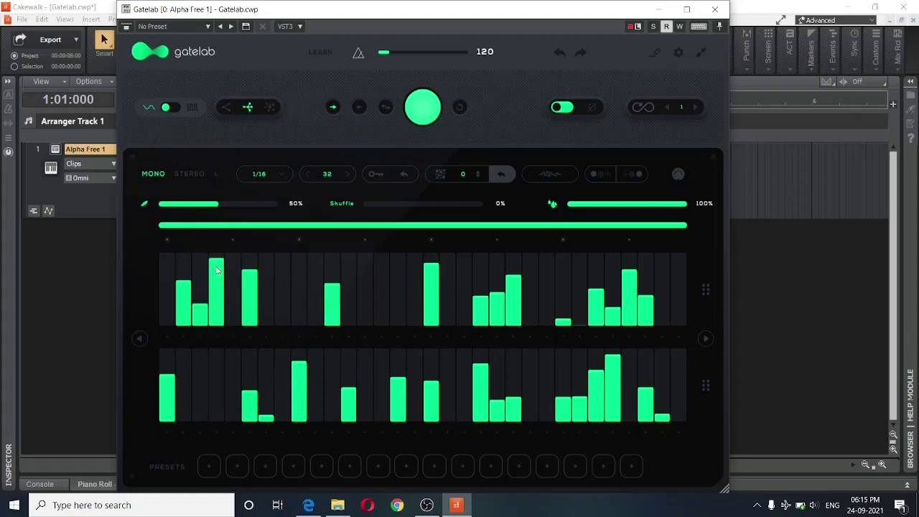
Step: Draw a smooth dipping curve in the upper lane, use square steps, and clear step three
{"action": "left_click_drag", "start_coordinate": [217, 270], "coordinate": [222, 321]}
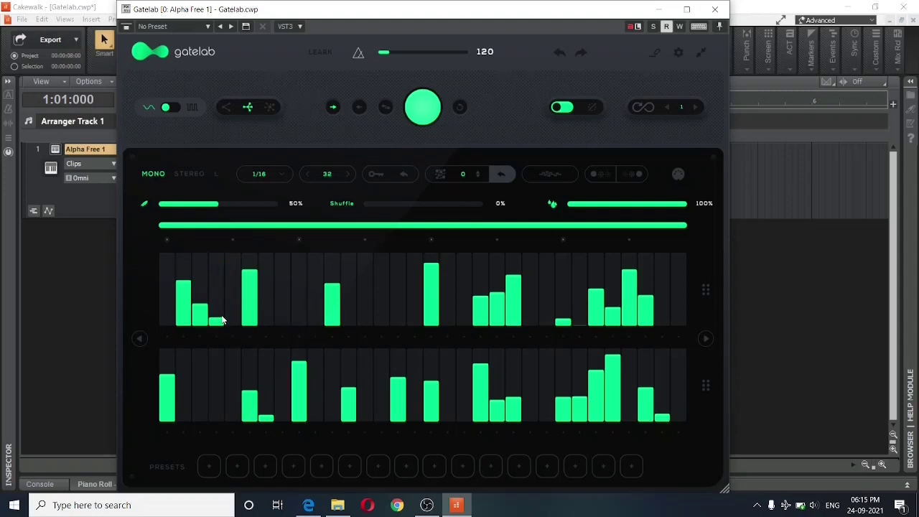
{"action": "mouse_move", "coordinate": [223, 320]}
{"action": "left_mouse_down"}
{"action": "mouse_move", "coordinate": [207, 255]}
{"action": "mouse_move", "coordinate": [272, 262]}
{"action": "mouse_move", "coordinate": [386, 296]}
{"action": "mouse_move", "coordinate": [516, 286]}
{"action": "mouse_move", "coordinate": [584, 301]}
{"action": "mouse_move", "coordinate": [678, 281]}
{"action": "left_mouse_up"}
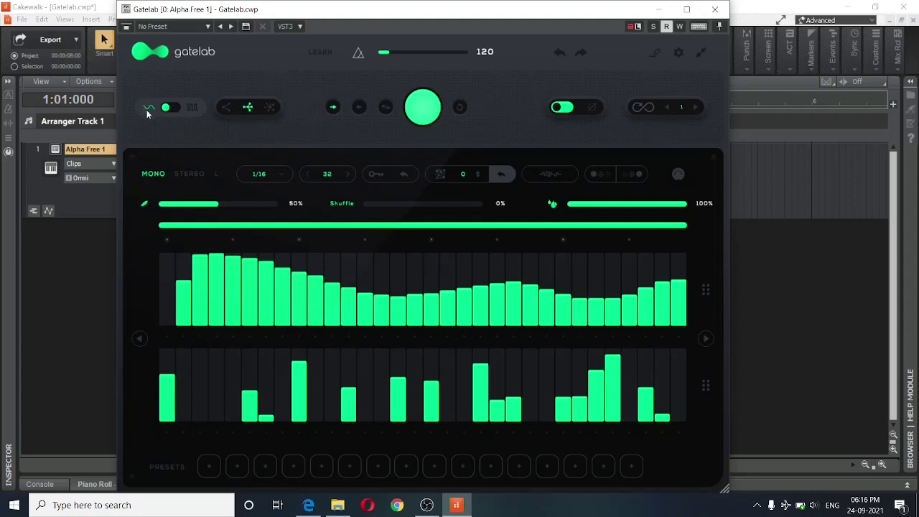
{"action": "left_click", "coordinate": [174, 108]}
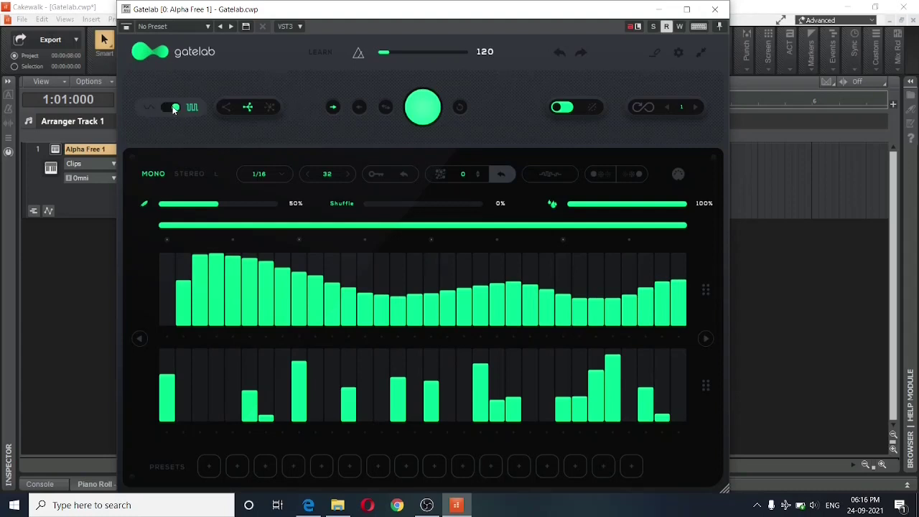
{"action": "left_click", "coordinate": [197, 286]}
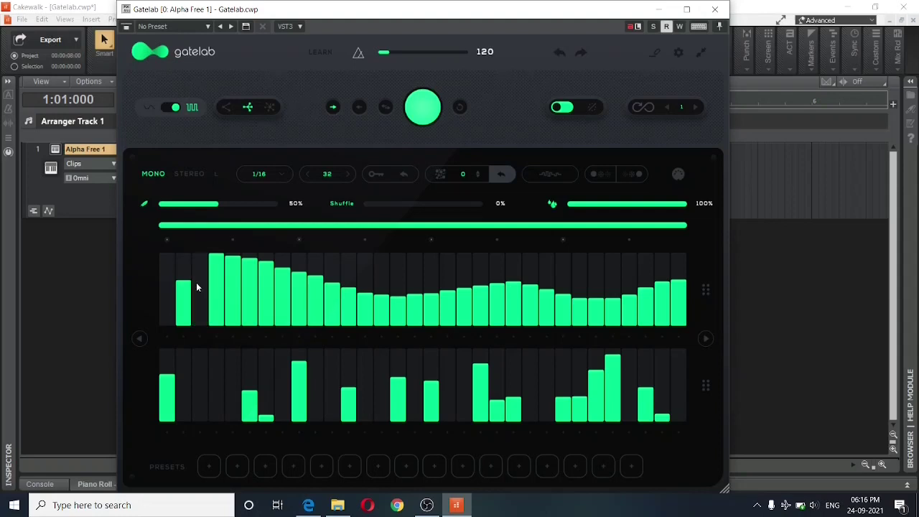
Step: Compare MONO and STEREO twice, leaving the gate in stereo mode
{"action": "left_click", "coordinate": [145, 173]}
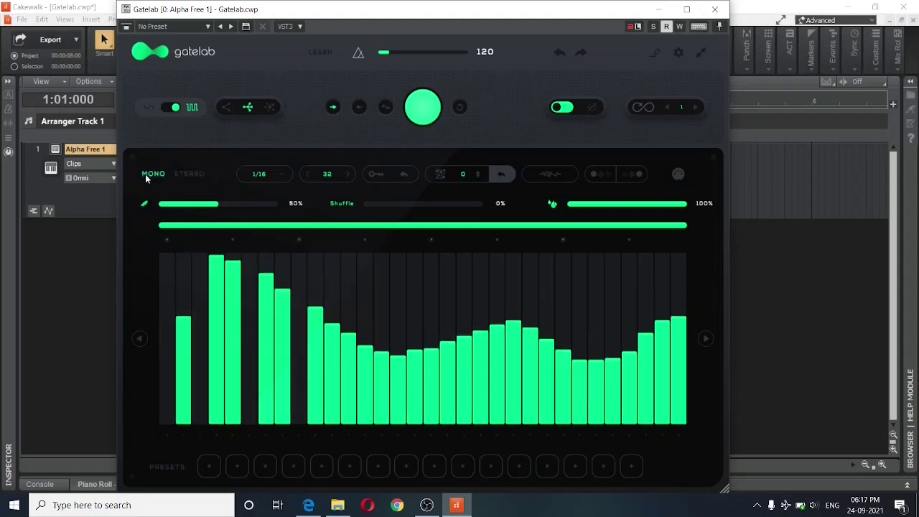
{"action": "left_click", "coordinate": [192, 175]}
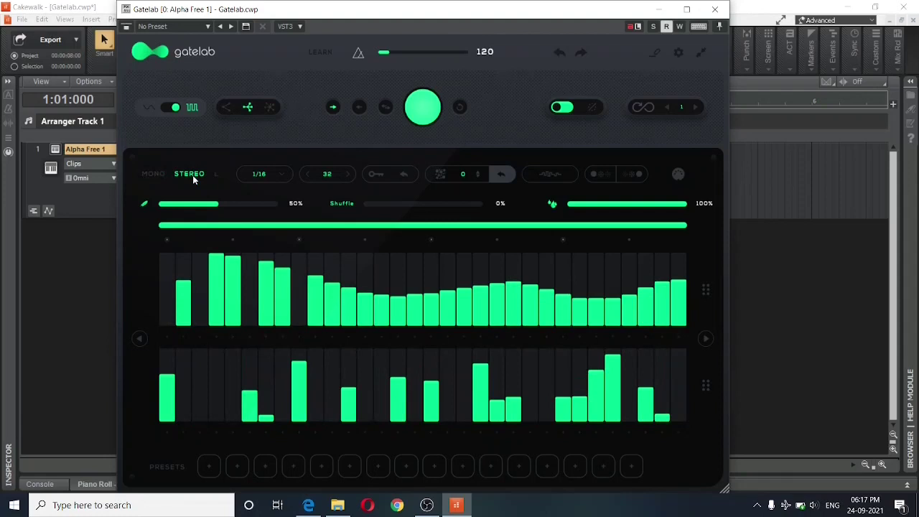
{"action": "left_click", "coordinate": [152, 174]}
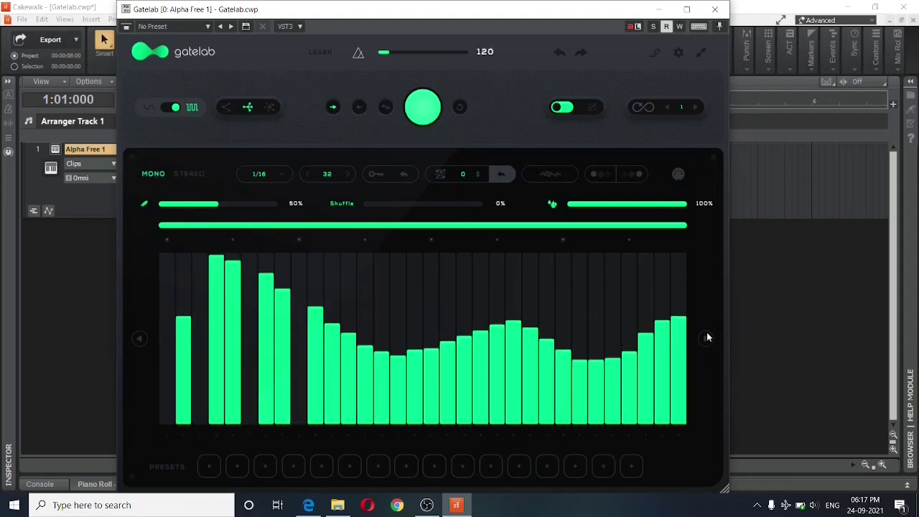
{"action": "left_click", "coordinate": [191, 175]}
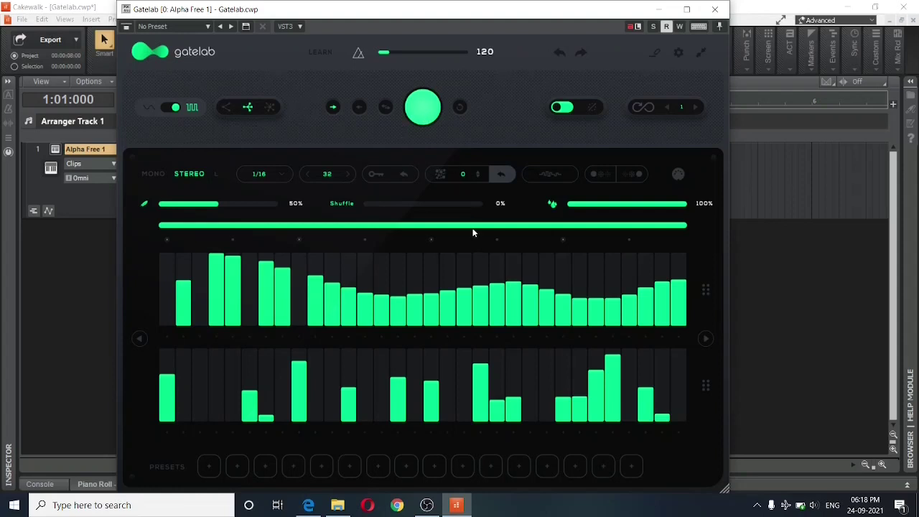
Step: Randomize both stereo gate patterns four times with the current mode
{"action": "left_click", "coordinate": [423, 112]}
{"action": "left_click", "coordinate": [423, 112]}
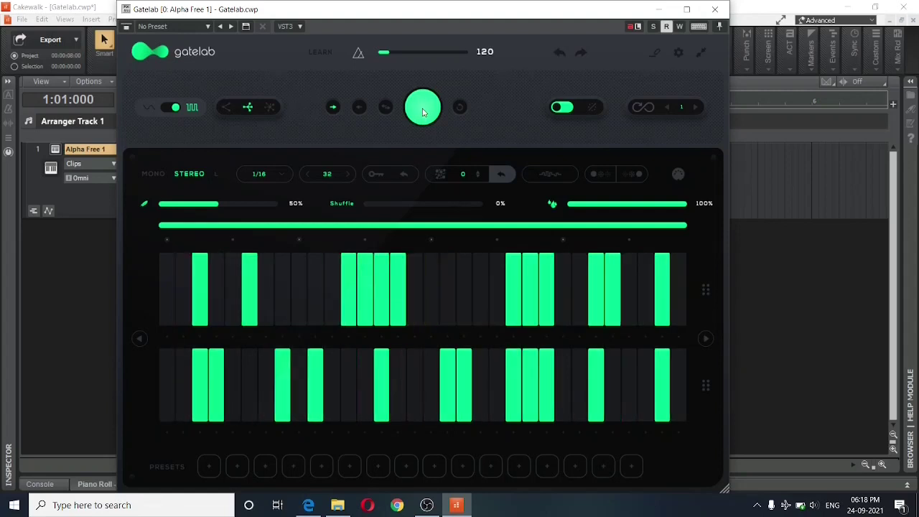
{"action": "left_click", "coordinate": [423, 112]}
{"action": "left_click", "coordinate": [423, 112]}
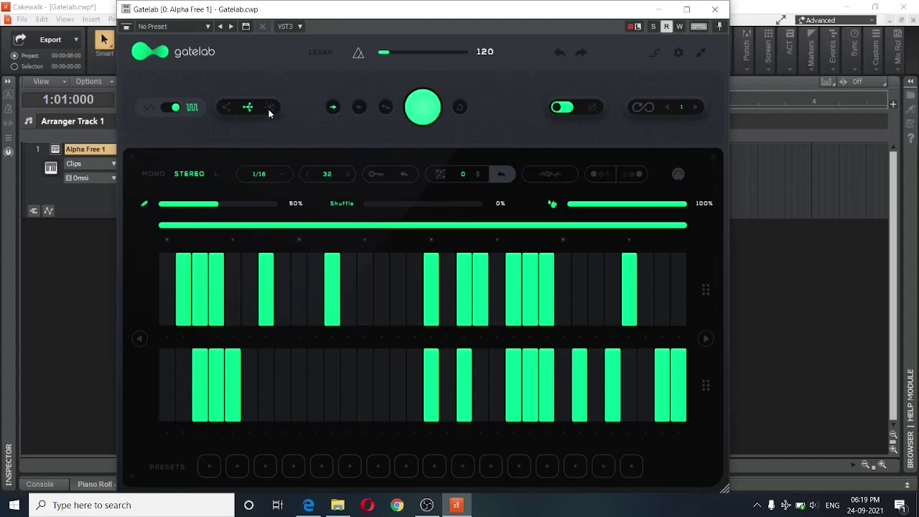
Step: Try two other randomizer modes, generating fresh random patterns with each
{"action": "left_click", "coordinate": [226, 108]}
{"action": "left_click", "coordinate": [427, 114]}
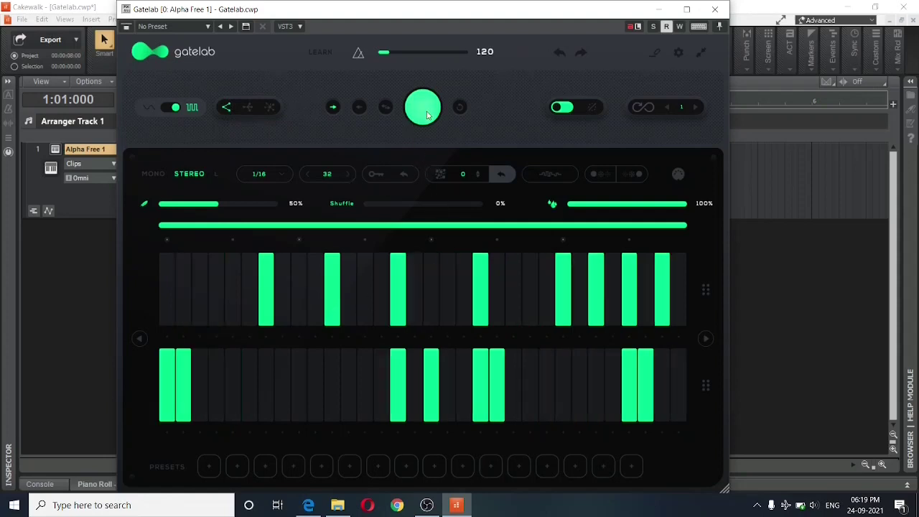
{"action": "left_click", "coordinate": [247, 108]}
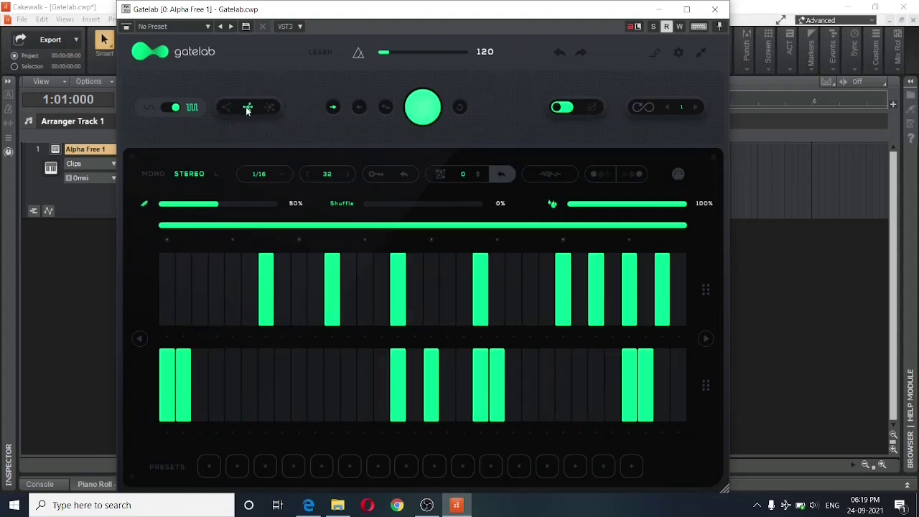
{"action": "left_click", "coordinate": [421, 113]}
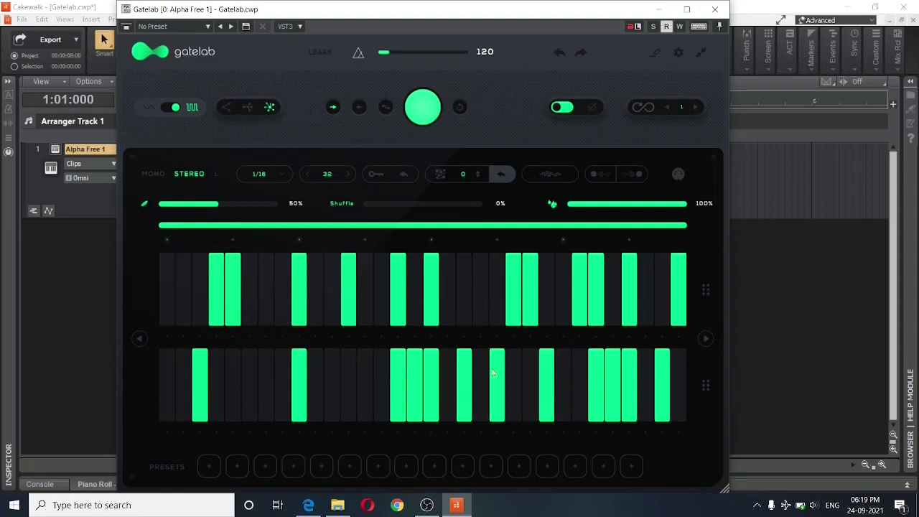
{"action": "left_click", "coordinate": [427, 117]}
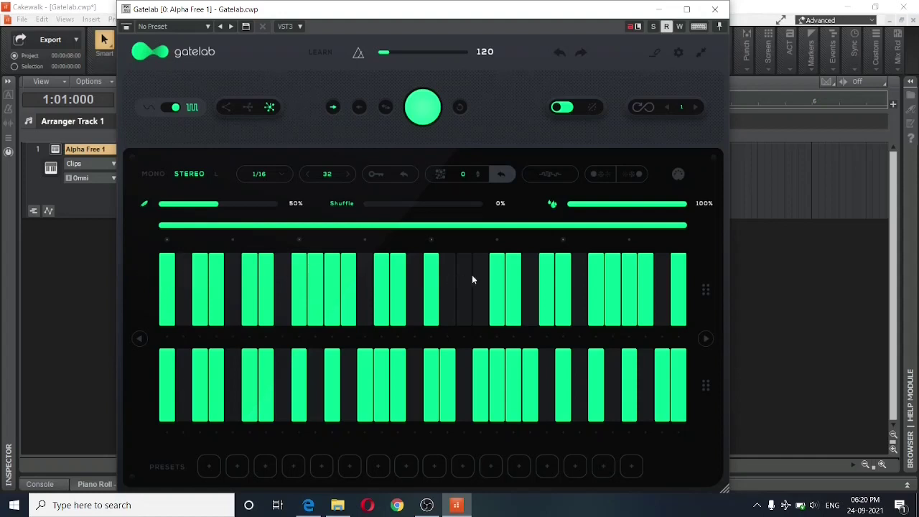
Step: Audition the pattern, set step direction to reverse, then the third direction mode
{"action": "key", "text": "space"}
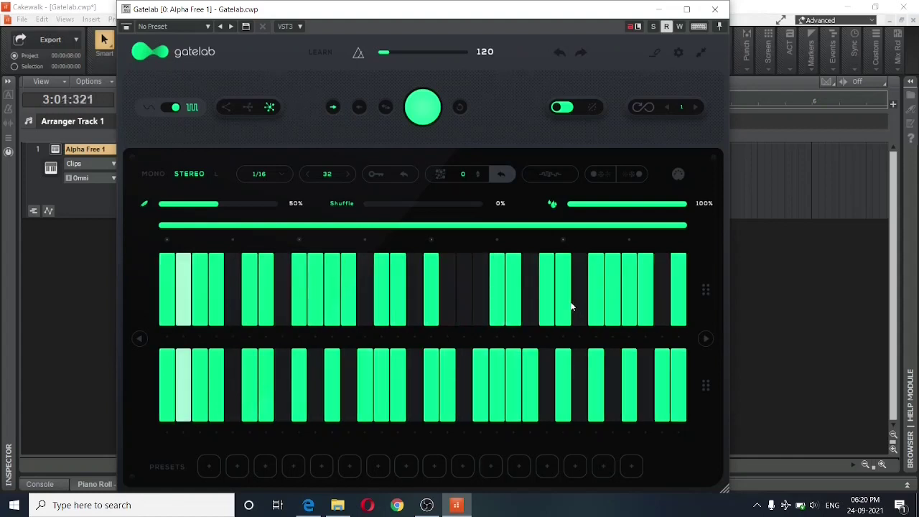
{"action": "key", "text": "space"}
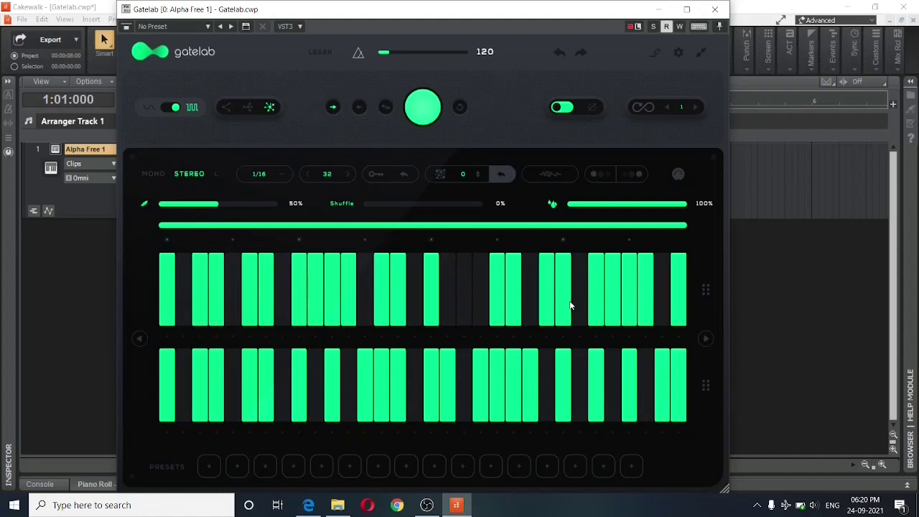
{"action": "left_click", "coordinate": [360, 109]}
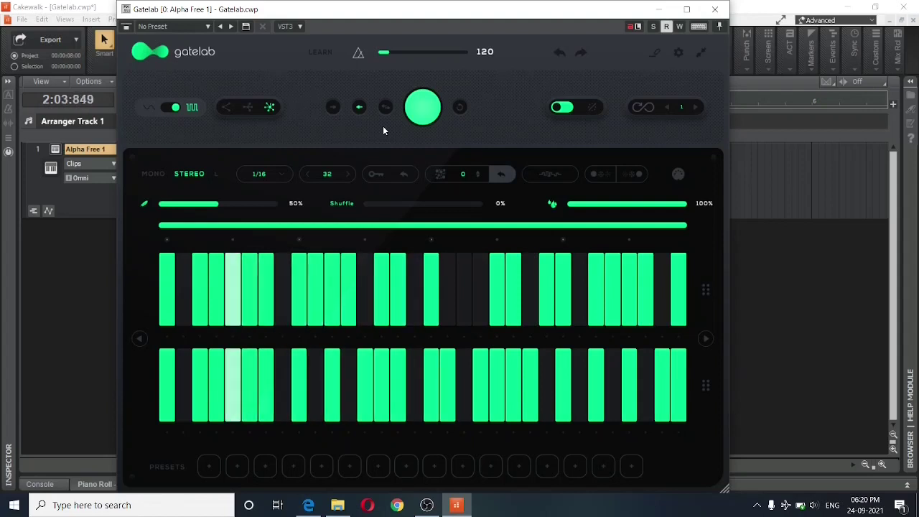
{"action": "key", "text": "space"}
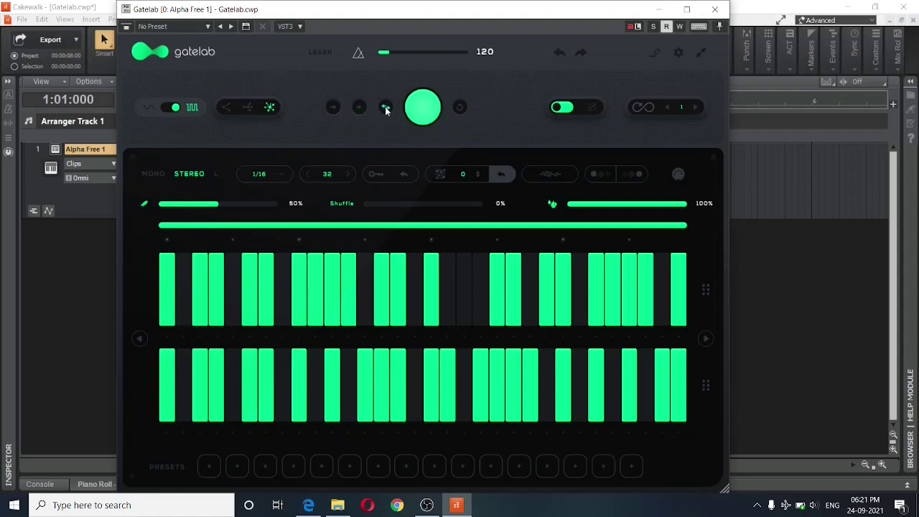
{"action": "key", "text": "space"}
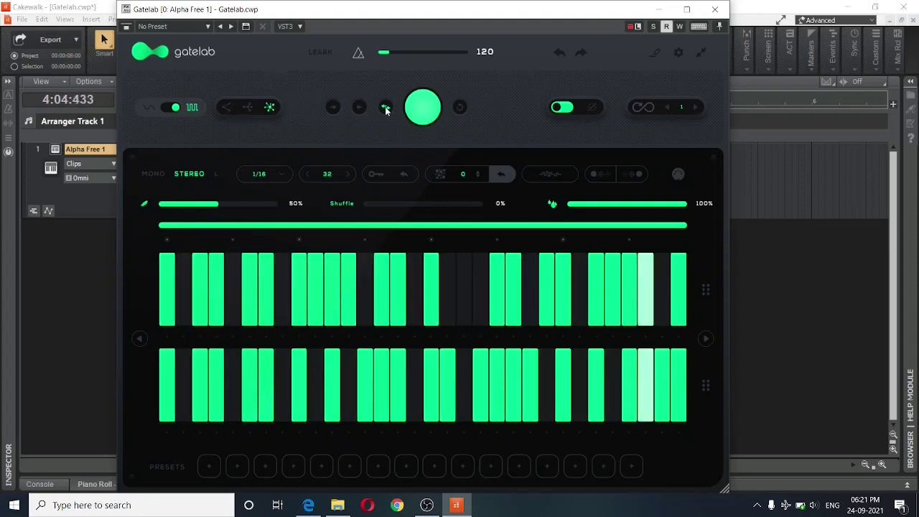
{"action": "left_click", "coordinate": [386, 107]}
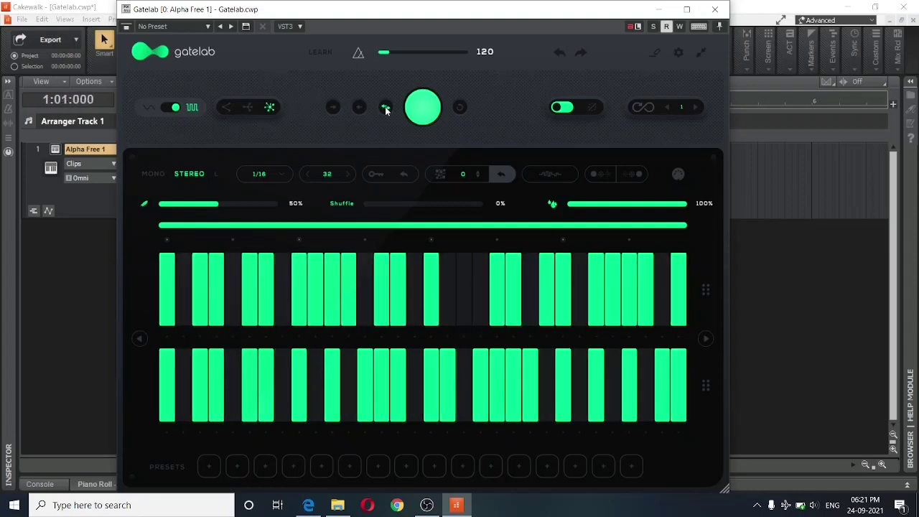
{"action": "left_click", "coordinate": [460, 108]}
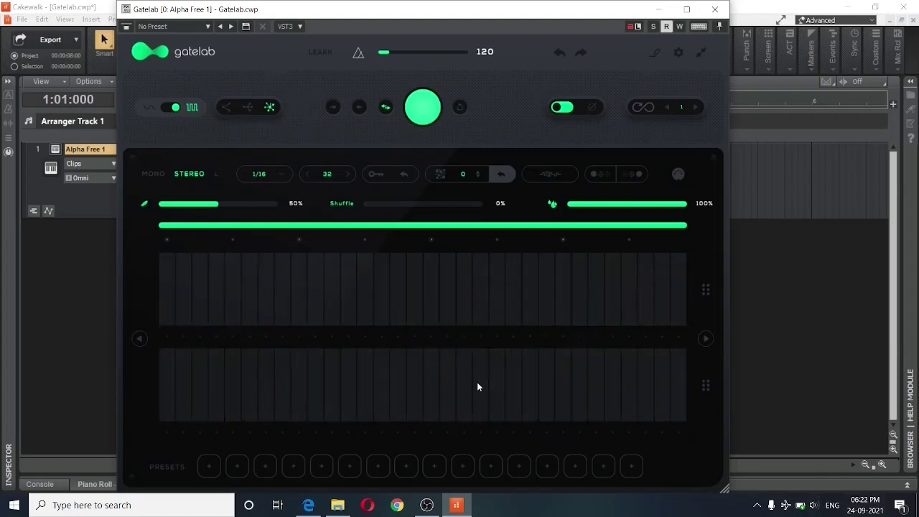
{"action": "left_click", "coordinate": [557, 53]}
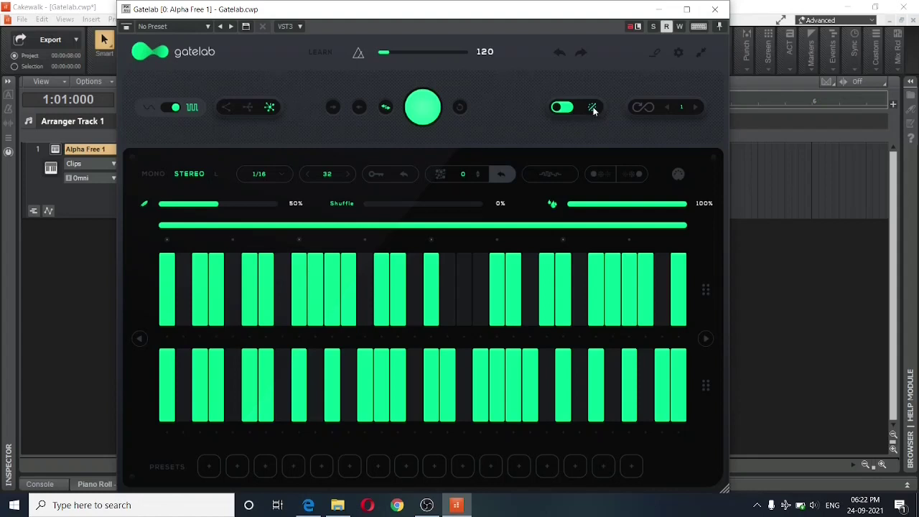
Step: Auto-randomize the pattern every 2 loops during playback, then turn auto-randomize off
{"action": "left_click", "coordinate": [593, 110]}
{"action": "left_click", "coordinate": [641, 108]}
{"action": "left_click", "coordinate": [695, 108]}
{"action": "key", "text": "space"}
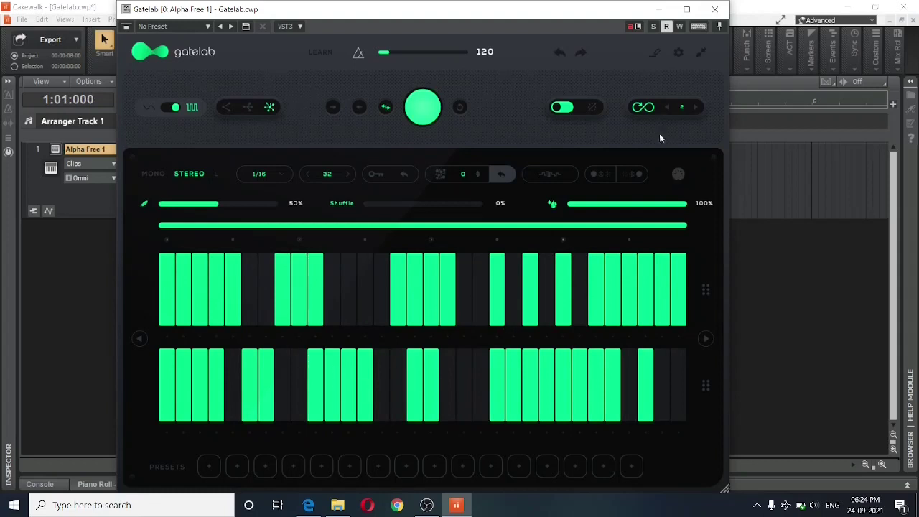
{"action": "left_click", "coordinate": [641, 107]}
Step: Set the gate rate to 1/8 and audition it
{"action": "left_click", "coordinate": [282, 177]}
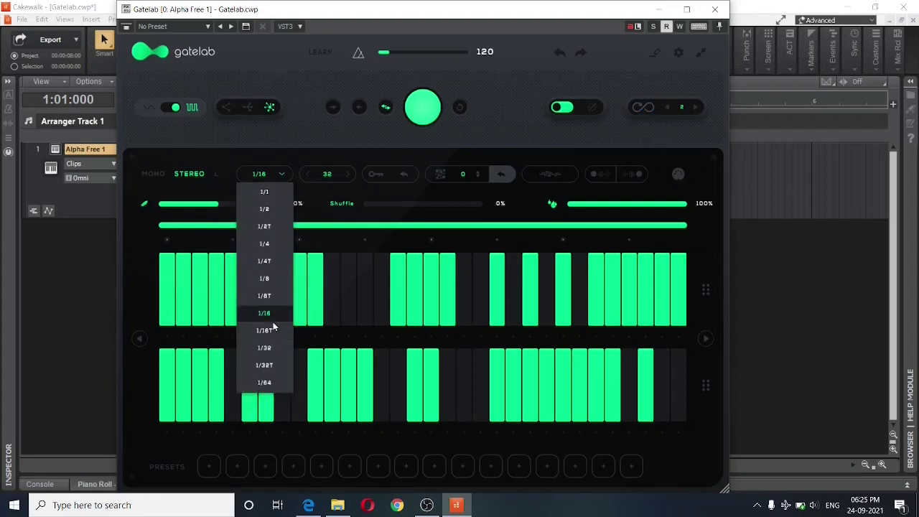
{"action": "left_click", "coordinate": [265, 279]}
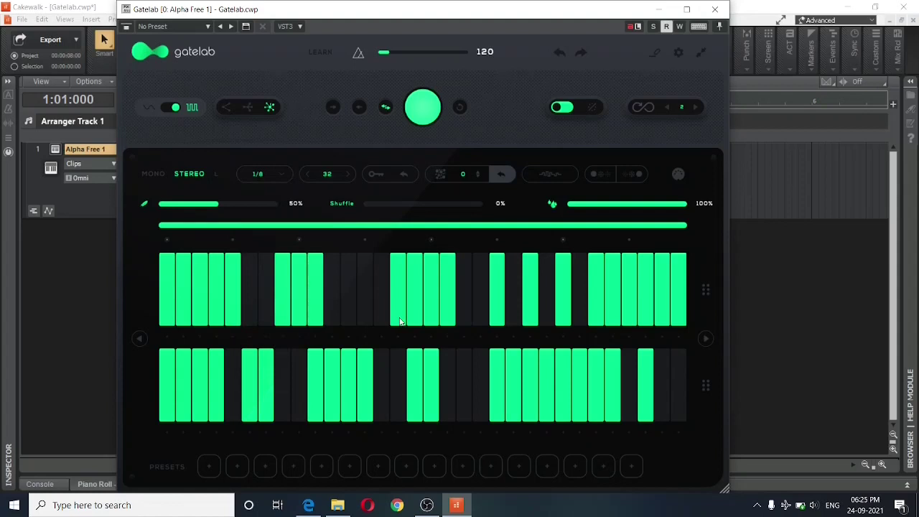
{"action": "key", "text": "space"}
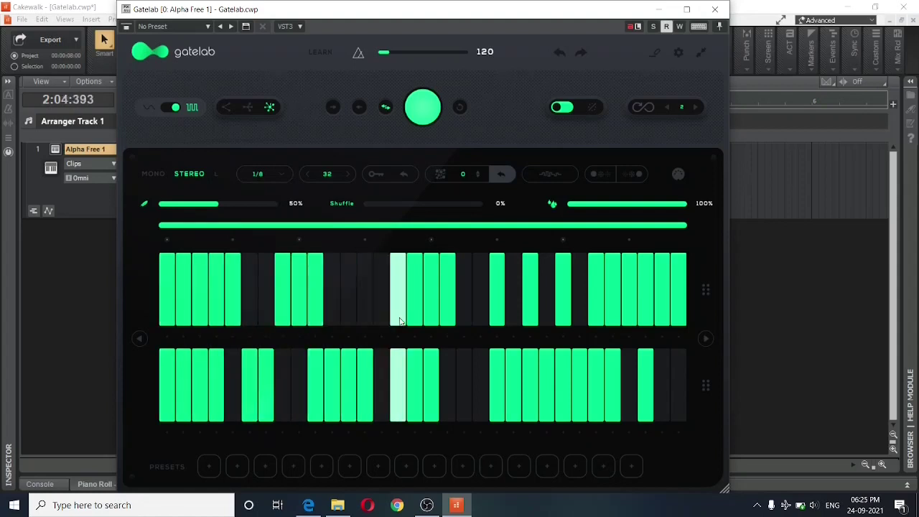
{"action": "key", "text": "space"}
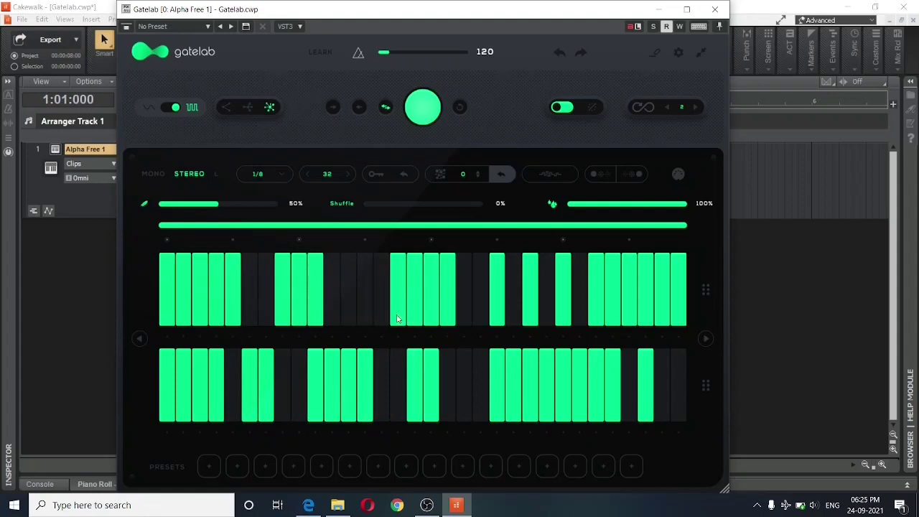
Step: Change the gate rate to 1/32 and audition it
{"action": "left_click", "coordinate": [283, 176]}
{"action": "left_click", "coordinate": [266, 349]}
{"action": "key", "text": "space"}
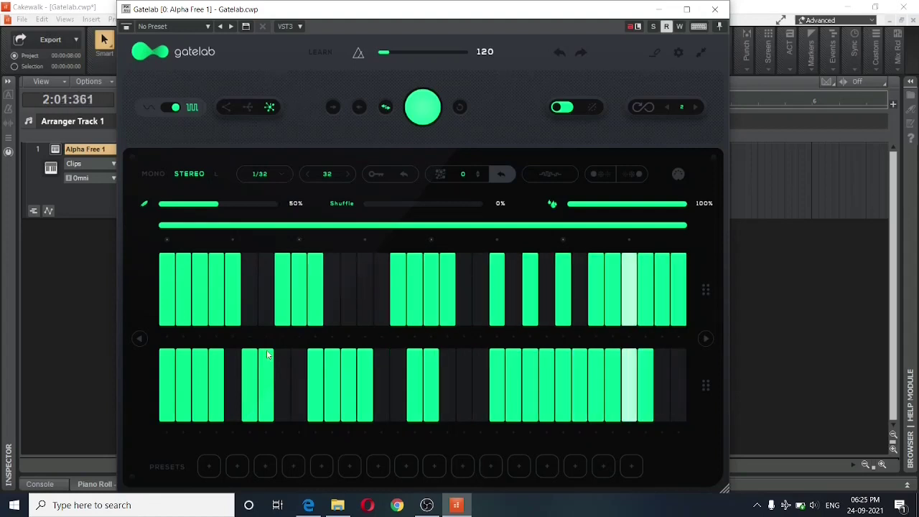
{"action": "key", "text": "space"}
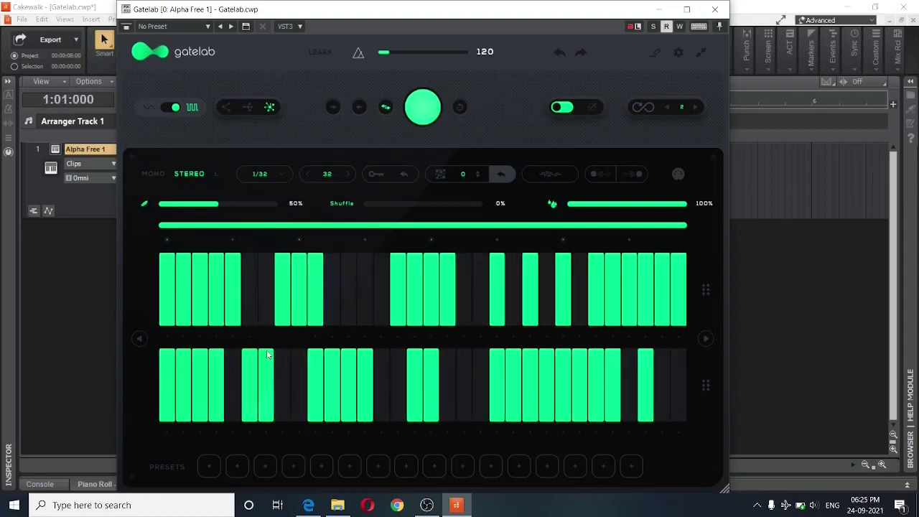
Step: Shorten the pattern length down to 11 steps
{"action": "double_click", "coordinate": [336, 175]}
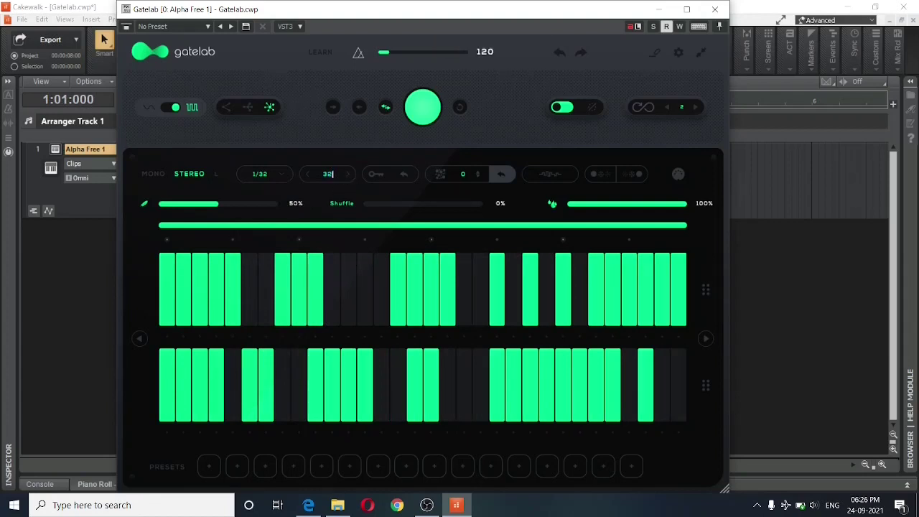
{"action": "key", "text": "Home"}
{"action": "left_click", "coordinate": [308, 174]}
{"action": "left_click", "coordinate": [308, 174]}
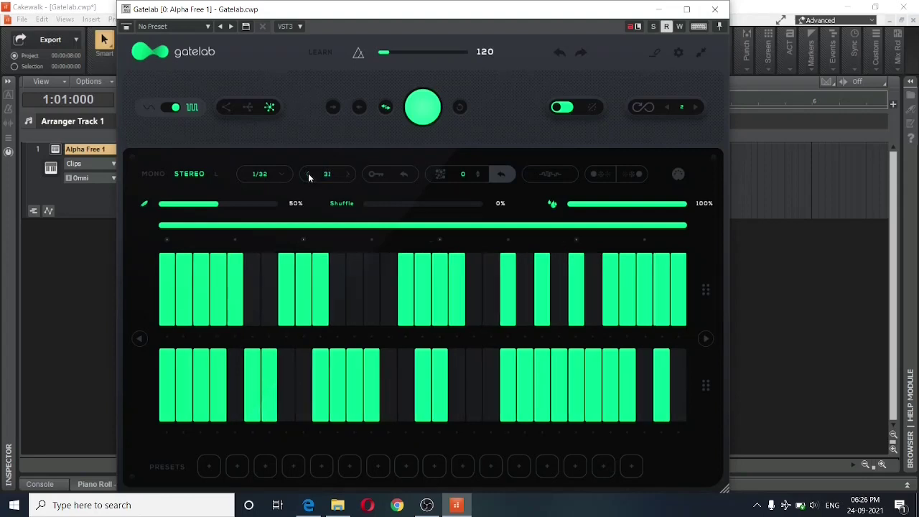
{"action": "left_click", "coordinate": [308, 173]}
{"action": "left_click", "coordinate": [307, 173]}
{"action": "left_click", "coordinate": [308, 174]}
{"action": "left_click", "coordinate": [308, 174]}
{"action": "left_click", "coordinate": [308, 174]}
{"action": "left_click", "coordinate": [308, 174]}
{"action": "left_click", "coordinate": [308, 174]}
{"action": "left_click", "coordinate": [308, 174]}
{"action": "left_click", "coordinate": [307, 174]}
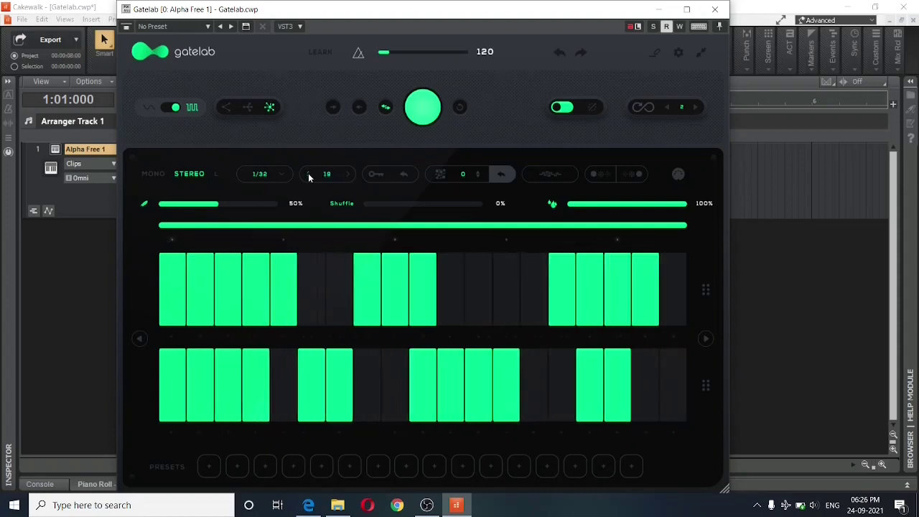
{"action": "left_click", "coordinate": [308, 174]}
{"action": "left_click", "coordinate": [307, 173]}
{"action": "left_click", "coordinate": [308, 174]}
{"action": "left_click", "coordinate": [308, 173]}
{"action": "left_click", "coordinate": [308, 174]}
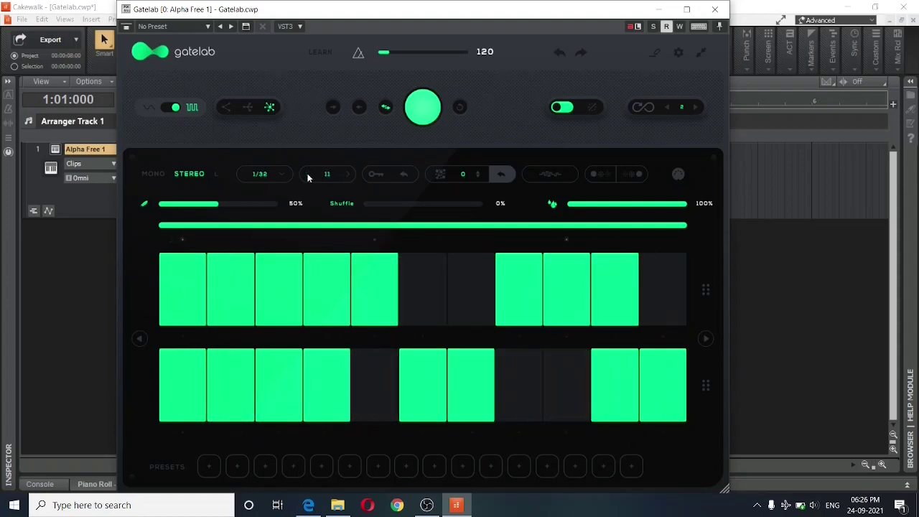
Step: Lengthen the pattern again by six steps
{"action": "left_click", "coordinate": [347, 174]}
{"action": "left_click", "coordinate": [348, 173]}
{"action": "left_click", "coordinate": [348, 174]}
{"action": "left_click", "coordinate": [347, 174]}
{"action": "left_click", "coordinate": [348, 174]}
{"action": "left_click", "coordinate": [348, 174]}
{"action": "left_click", "coordinate": [347, 173]}
{"action": "left_click", "coordinate": [348, 174]}
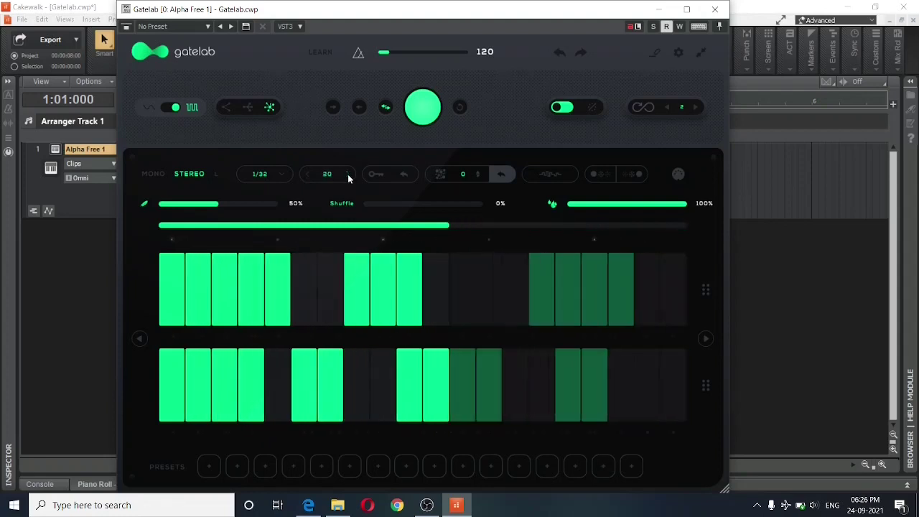
{"action": "left_click", "coordinate": [347, 174]}
{"action": "left_click", "coordinate": [347, 174]}
{"action": "left_click", "coordinate": [347, 174]}
{"action": "left_click", "coordinate": [347, 174]}
{"action": "left_click", "coordinate": [347, 174]}
{"action": "left_click", "coordinate": [347, 174]}
{"action": "left_click", "coordinate": [347, 173]}
{"action": "left_click", "coordinate": [347, 173]}
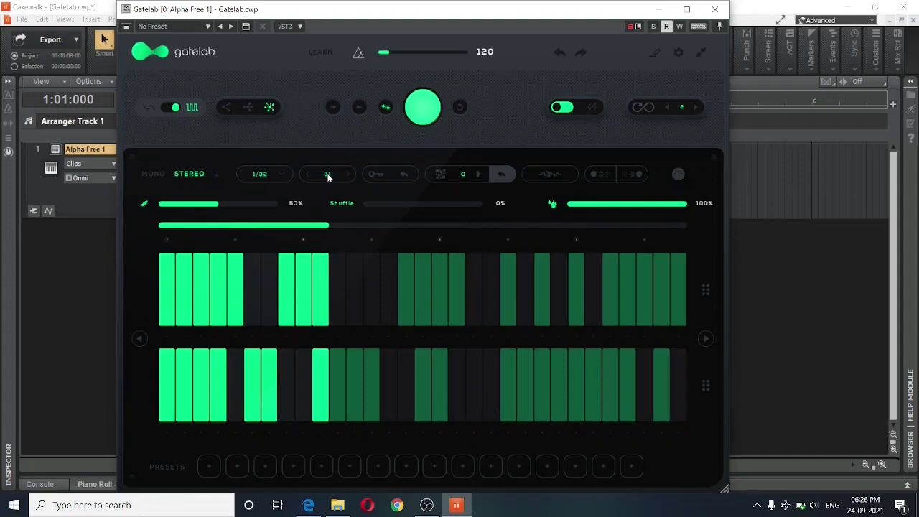
Step: Adjust the step count, then stretch the range bar across all 32 steps of both rows
{"action": "left_click_drag", "start_coordinate": [327, 176], "coordinate": [360, 212]}
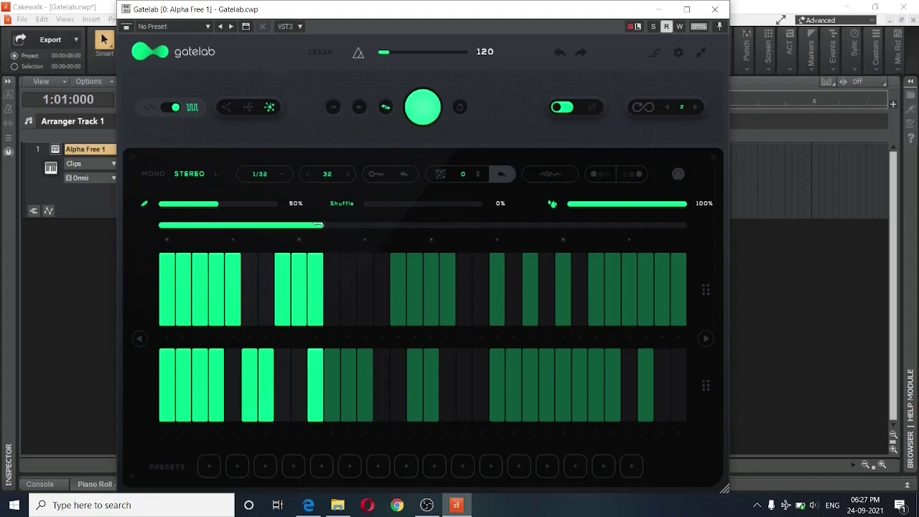
{"action": "left_click_drag", "start_coordinate": [318, 224], "coordinate": [322, 226]}
{"action": "left_click_drag", "start_coordinate": [322, 226], "coordinate": [682, 219]}
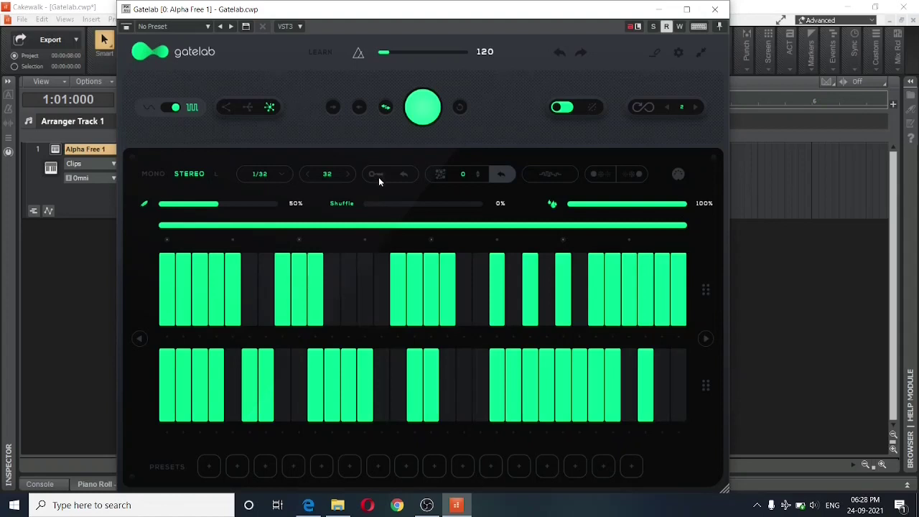
Step: Enable lock and randomize the stereo gate pattern three times
{"action": "left_click", "coordinate": [378, 176]}
{"action": "left_click", "coordinate": [422, 109]}
{"action": "left_click", "coordinate": [422, 109]}
{"action": "left_click", "coordinate": [422, 109]}
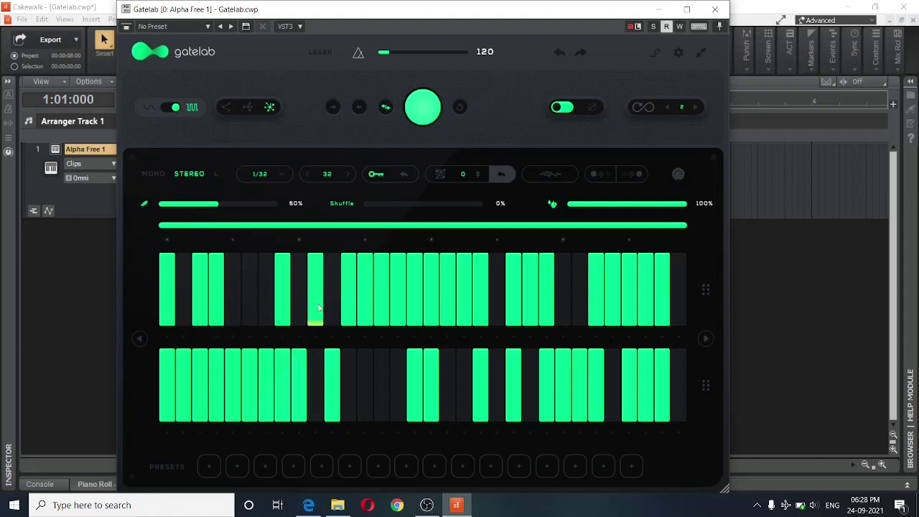
{"action": "left_click", "coordinate": [440, 174]}
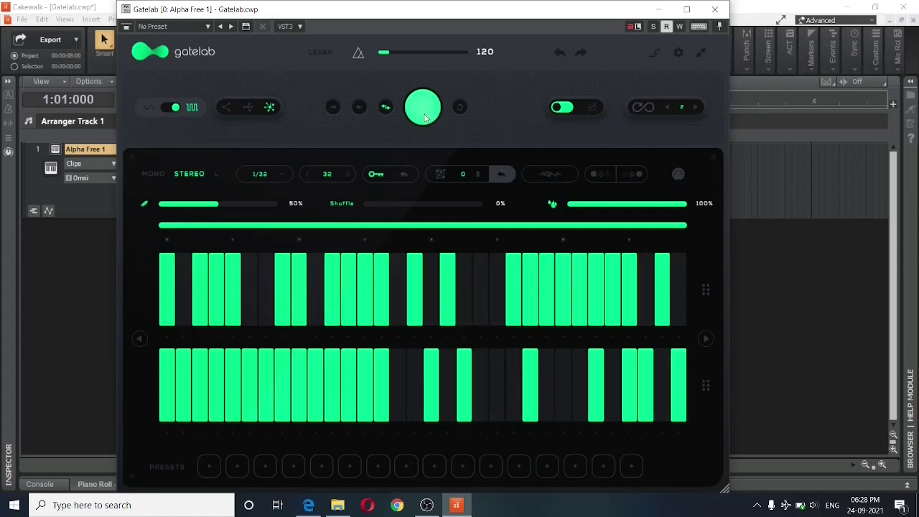
{"action": "left_click", "coordinate": [549, 175]}
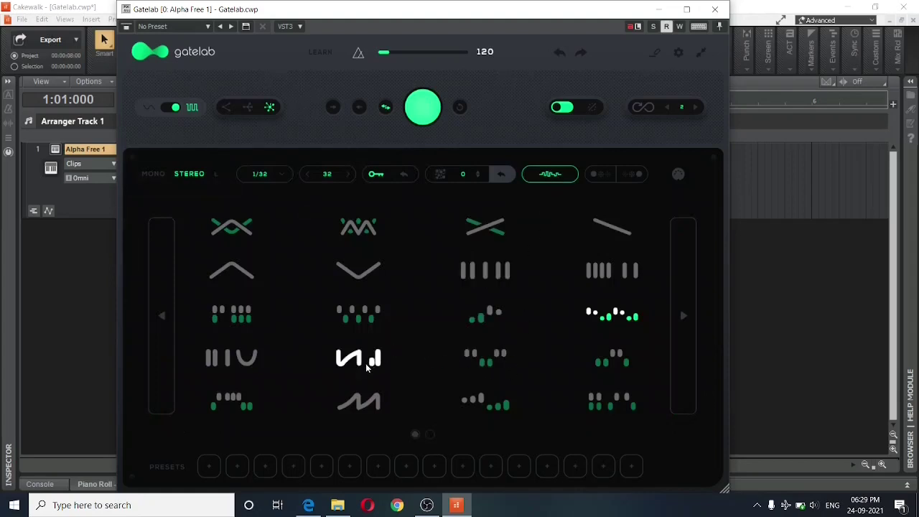
{"action": "left_click", "coordinate": [244, 351]}
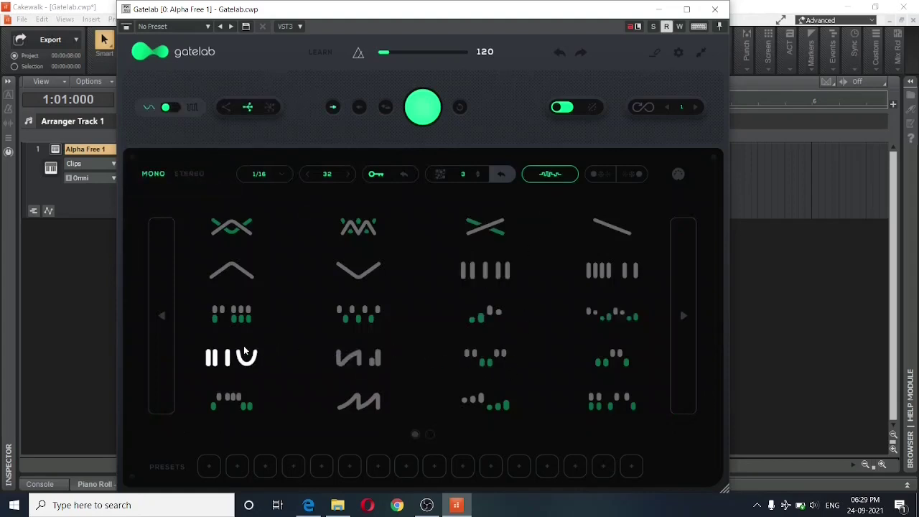
{"action": "left_click", "coordinate": [242, 356]}
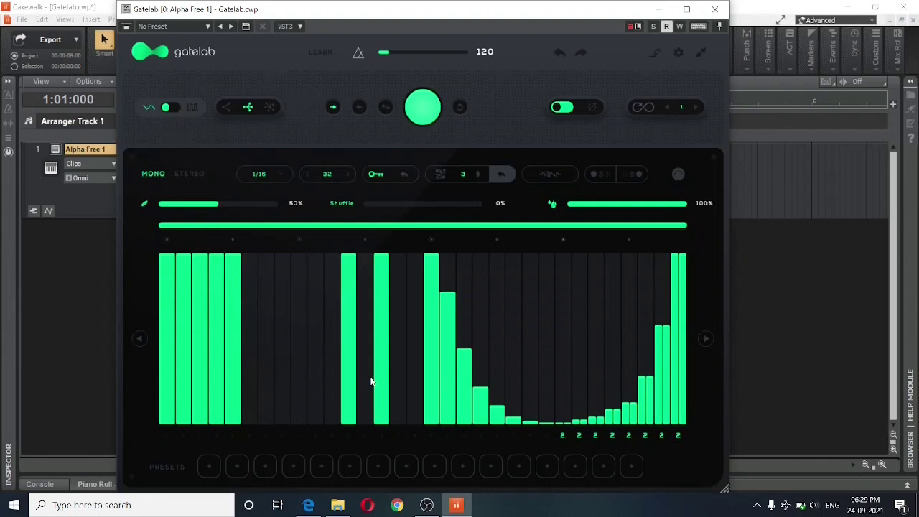
{"action": "left_click", "coordinate": [559, 51]}
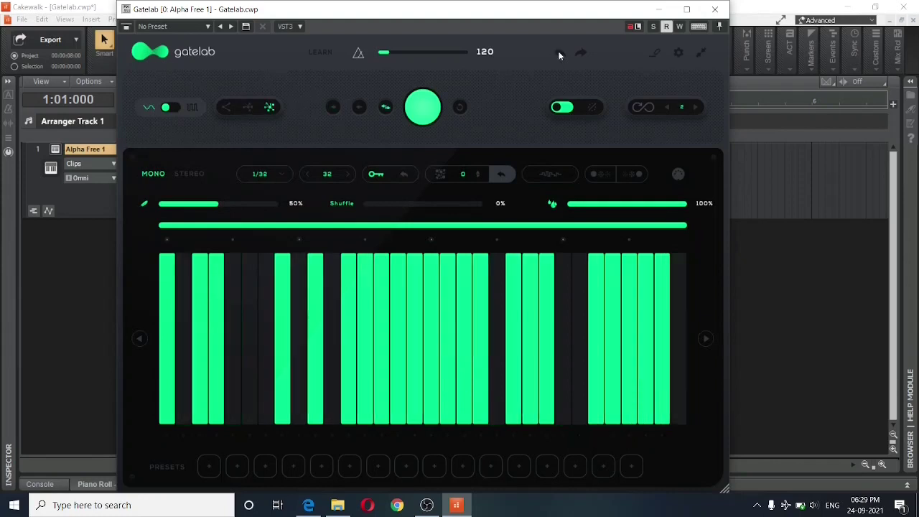
{"action": "left_click", "coordinate": [180, 173]}
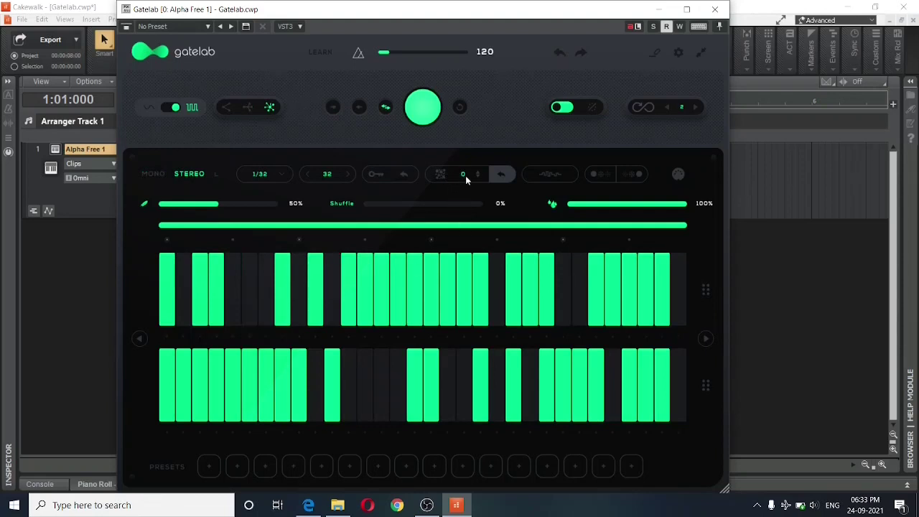
Step: Raise the random subdivision amount to 5 and randomize the pattern twice
{"action": "left_click_drag", "start_coordinate": [466, 179], "coordinate": [447, 175]}
{"action": "left_click", "coordinate": [440, 173]}
{"action": "left_click", "coordinate": [439, 174]}
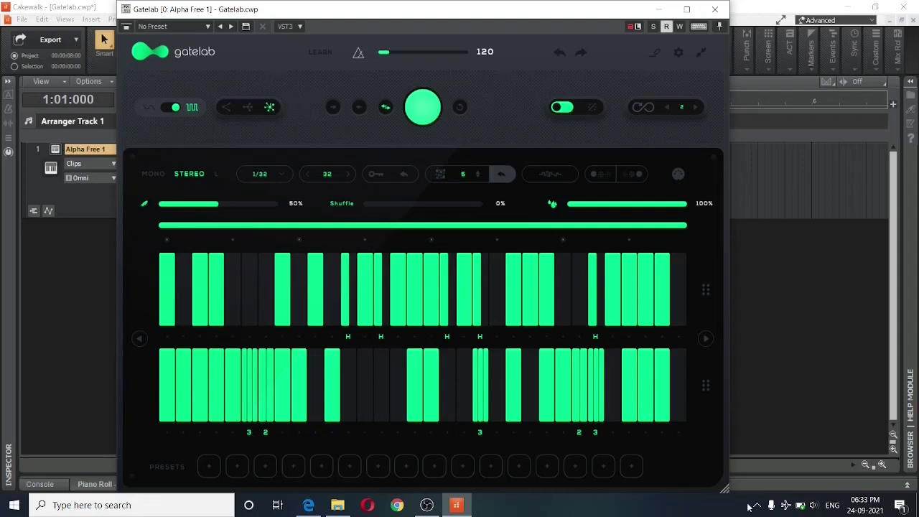
{"action": "mouse_move", "coordinate": [864, 505]}
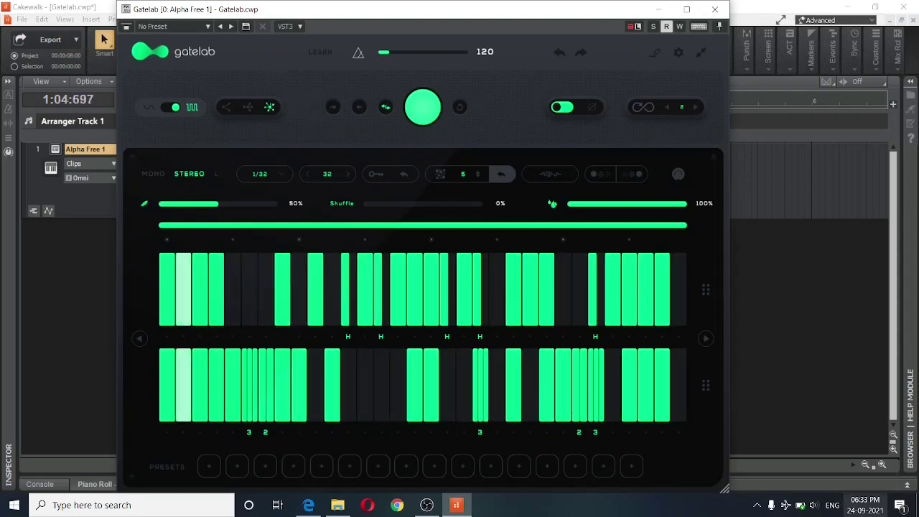
Step: Stop playback, undo the subdivided pattern, and cycle one top-row step to 2 then 3 hits
{"action": "key", "text": "space"}
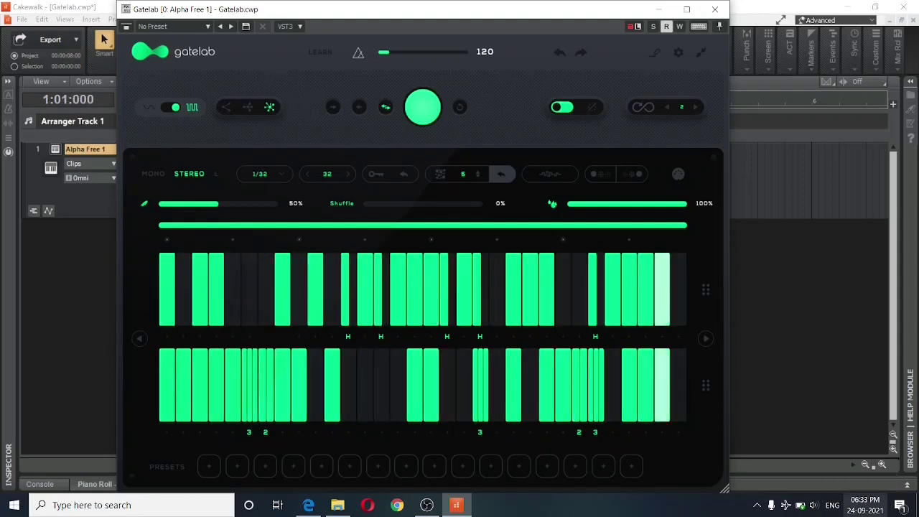
{"action": "left_click", "coordinate": [451, 323]}
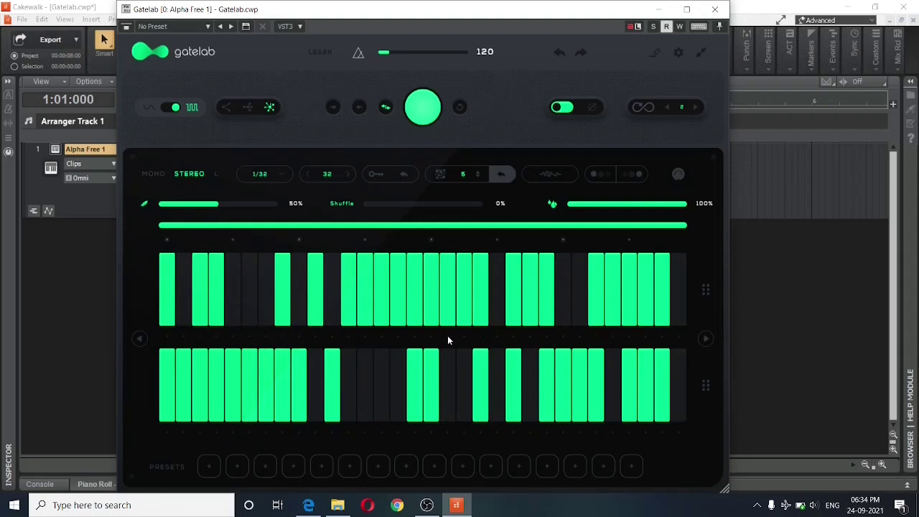
{"action": "left_click", "coordinate": [447, 335]}
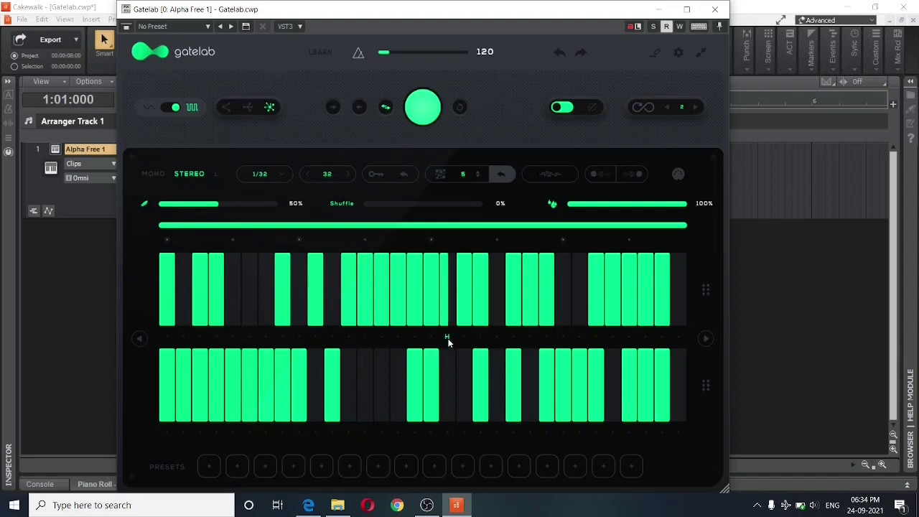
{"action": "left_click", "coordinate": [447, 336]}
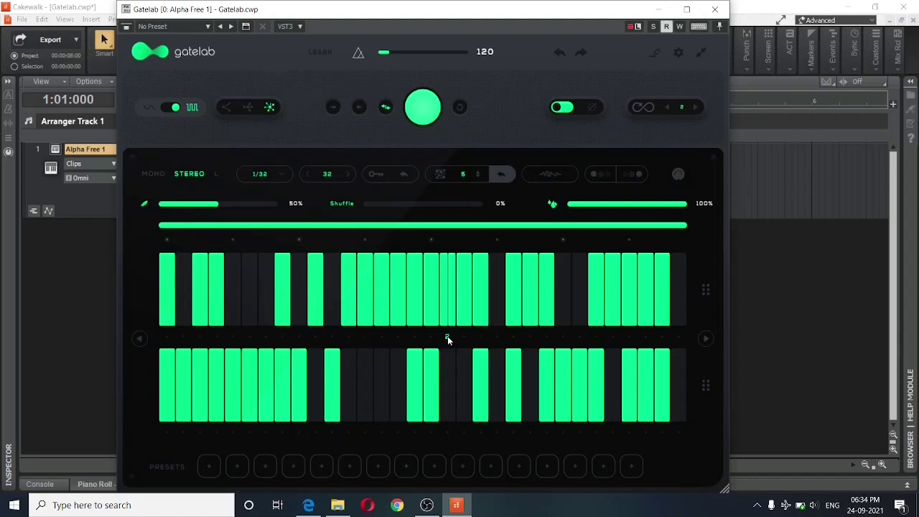
{"action": "left_click", "coordinate": [447, 336]}
{"action": "left_click_drag", "start_coordinate": [683, 207], "coordinate": [592, 204]}
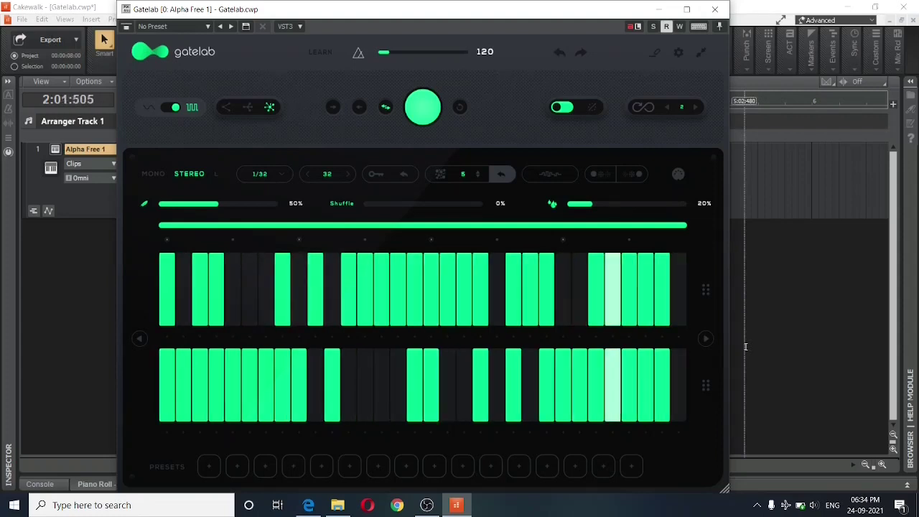
{"action": "key", "text": "space"}
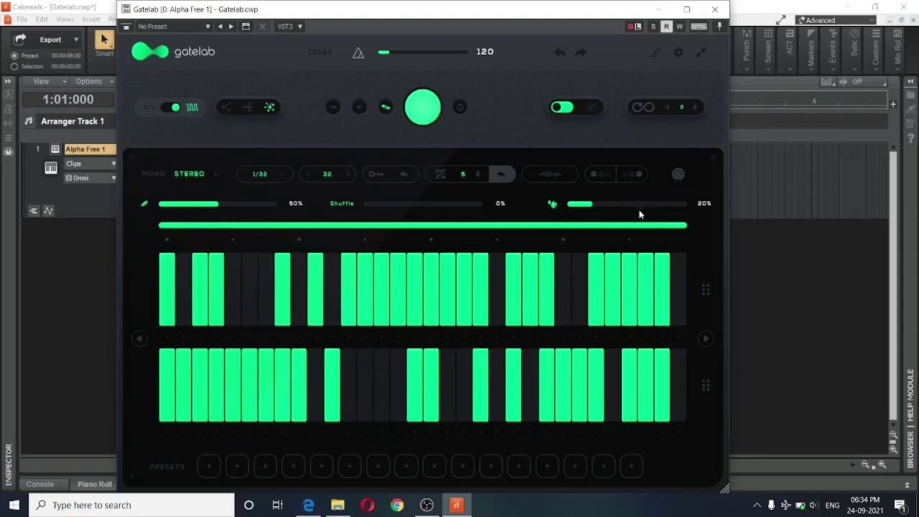
{"action": "left_click_drag", "start_coordinate": [634, 207], "coordinate": [688, 208]}
Step: Set feather to 100% and audition the softened gate pattern
{"action": "left_click_drag", "start_coordinate": [219, 204], "coordinate": [287, 208]}
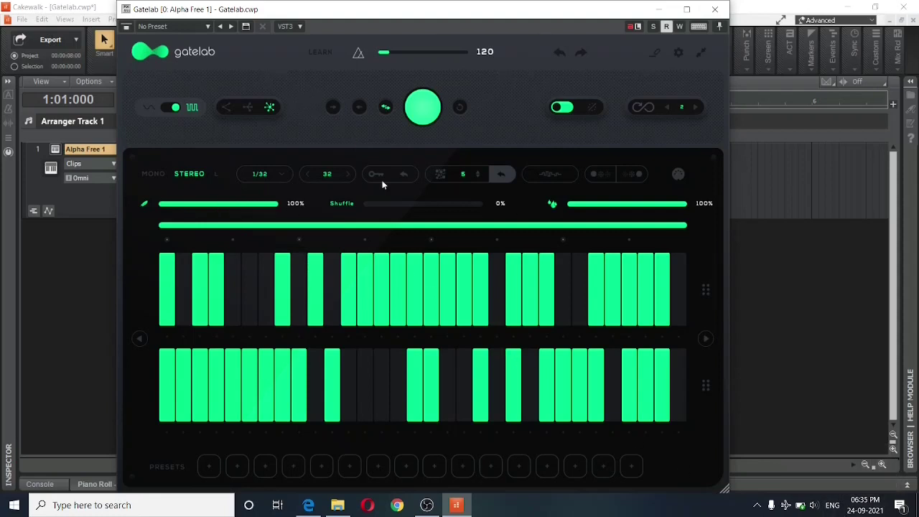
{"action": "key", "text": "space"}
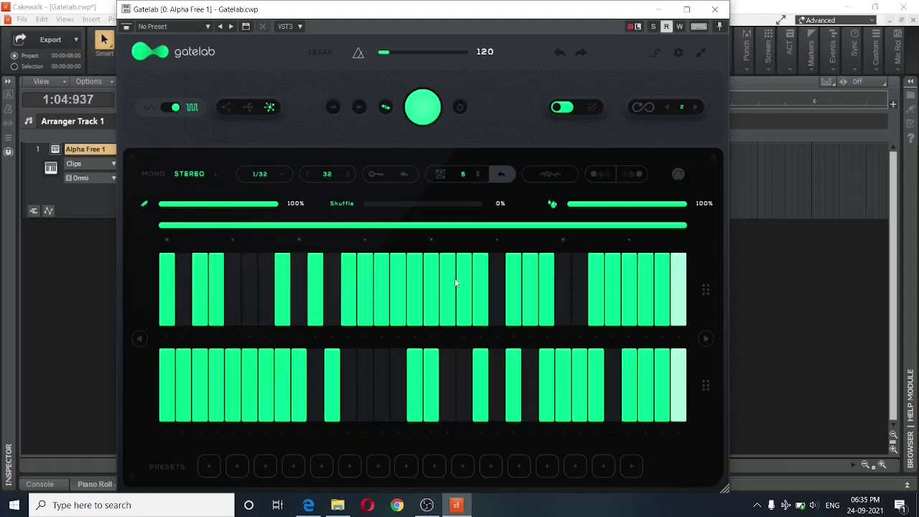
{"action": "key", "text": "space"}
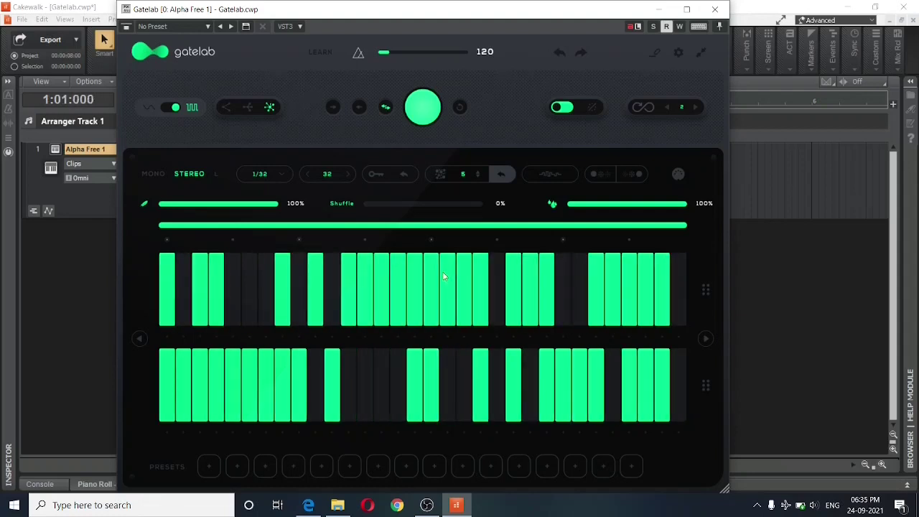
Step: Set feather to 0% and audition the hard gate pattern
{"action": "left_click_drag", "start_coordinate": [213, 203], "coordinate": [114, 201]}
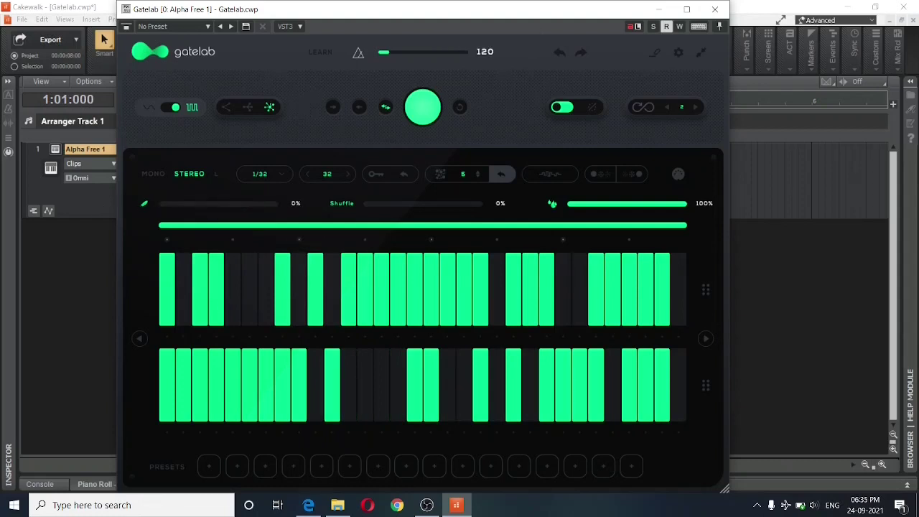
{"action": "key", "text": "space"}
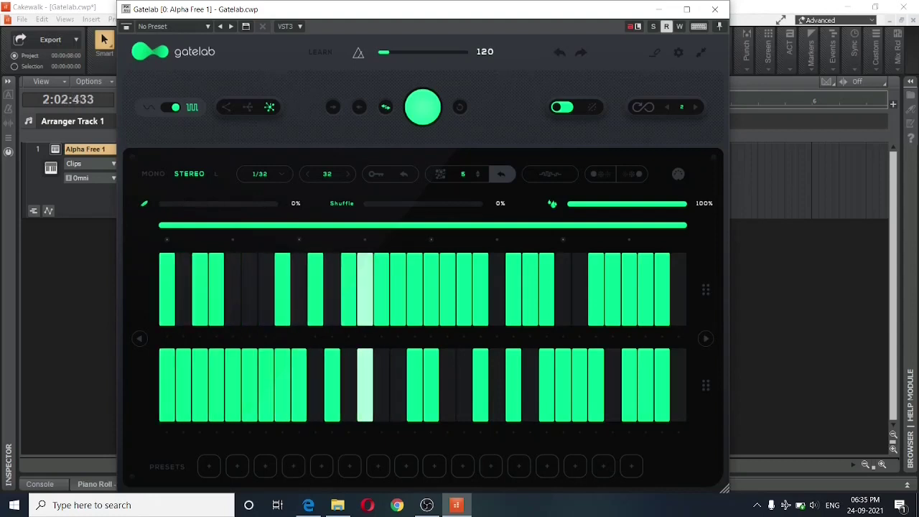
{"action": "key", "text": "space"}
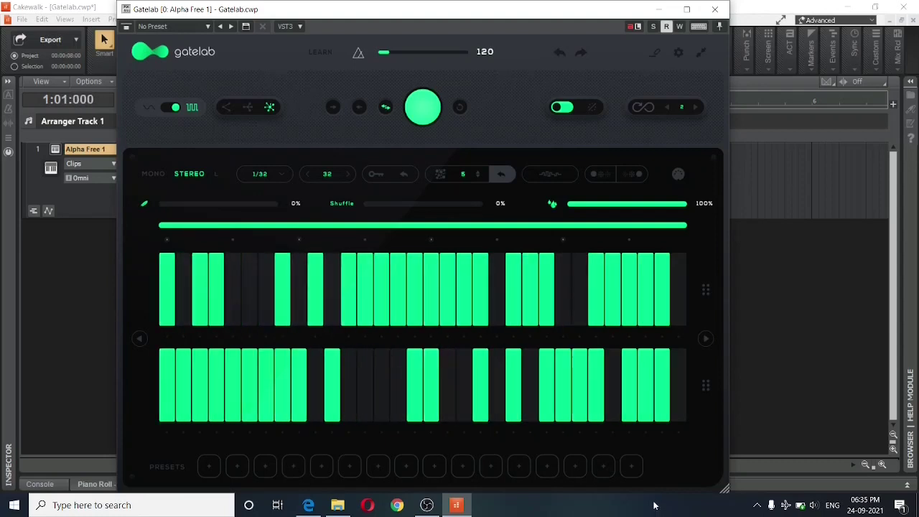